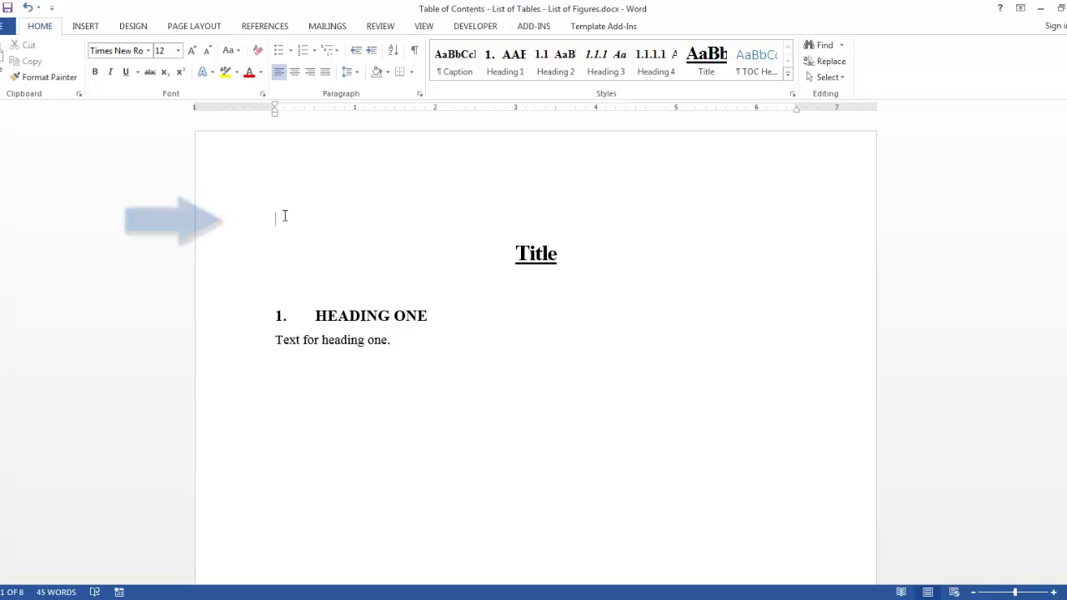
Insert the built-in Automatic Table 1 table of contents on the blank line above the title
click(265, 26)
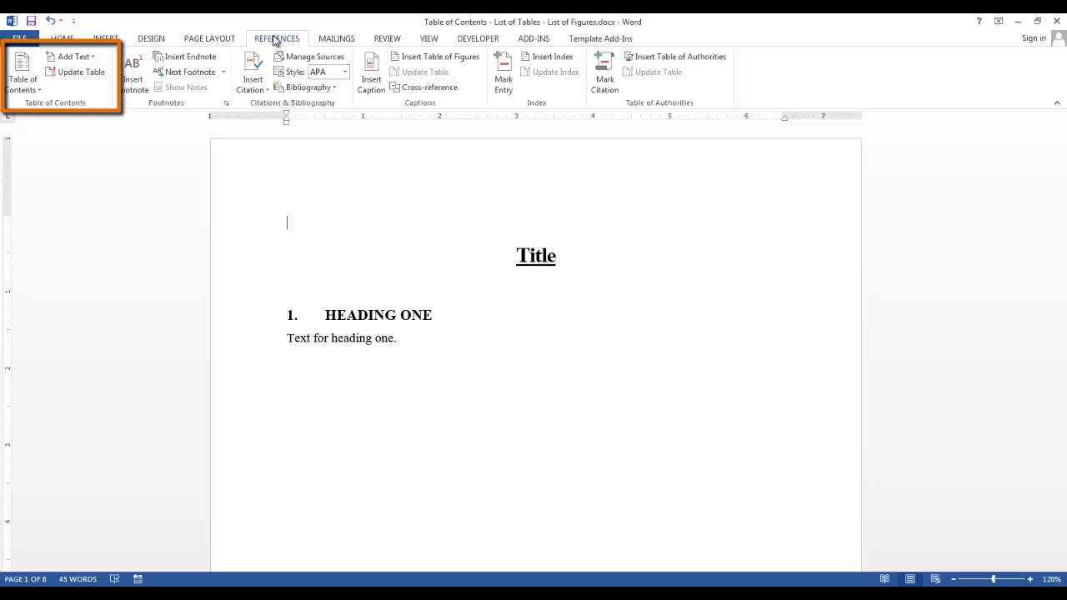
click(39, 90)
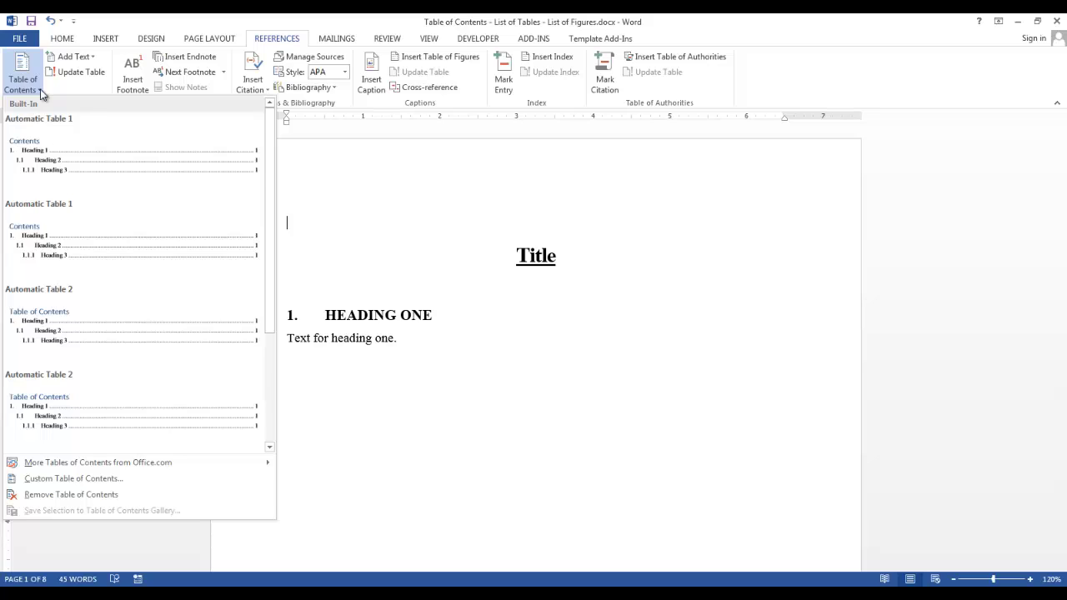
click(40, 146)
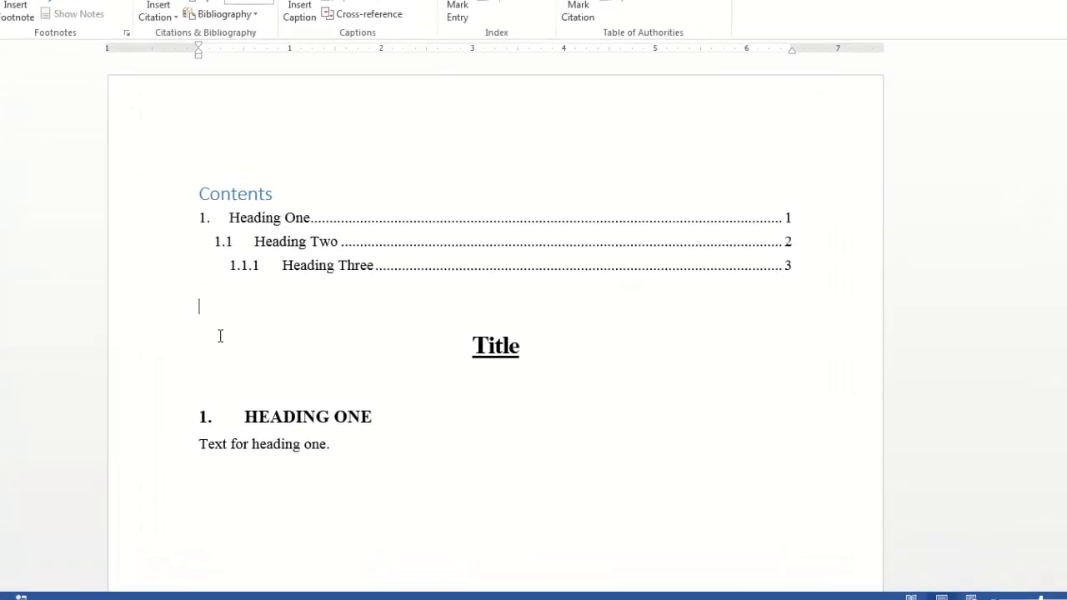
View the update options of the inserted table of contents without applying them, and remove the table from the document
click(212, 182)
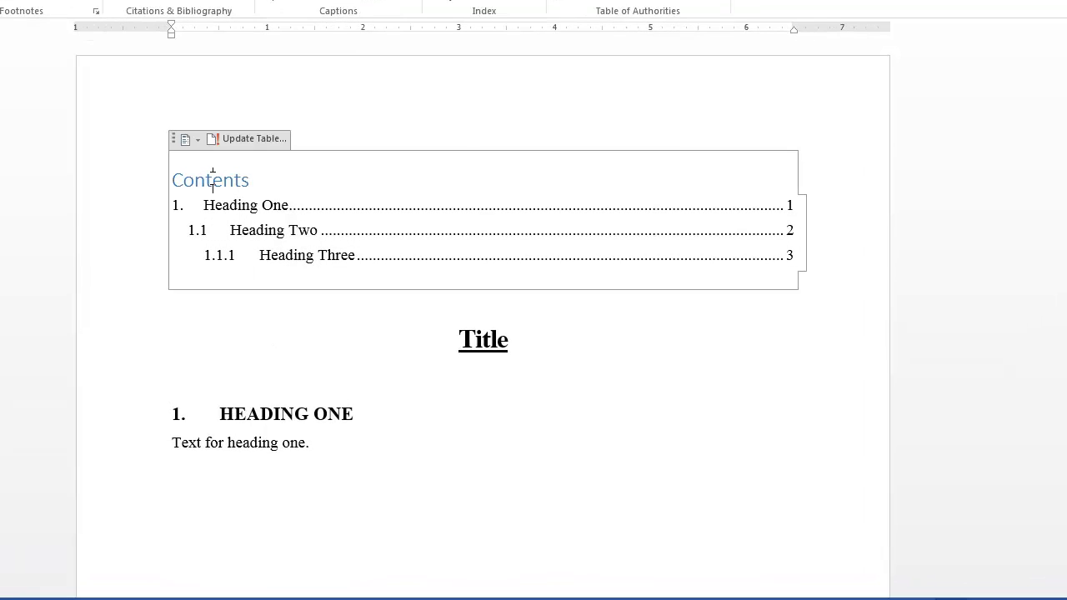
click(235, 140)
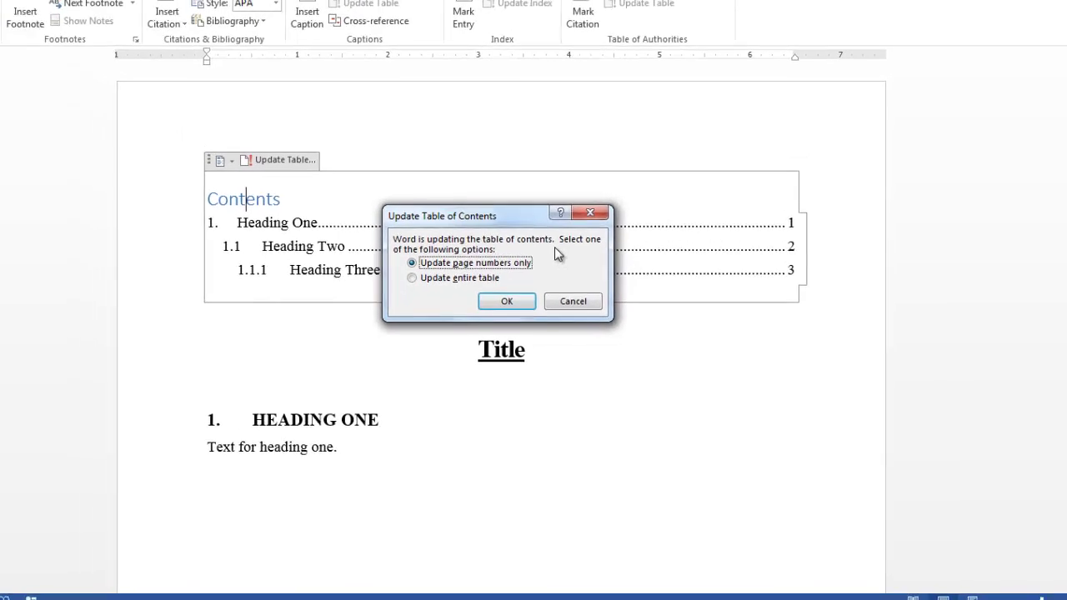
click(558, 287)
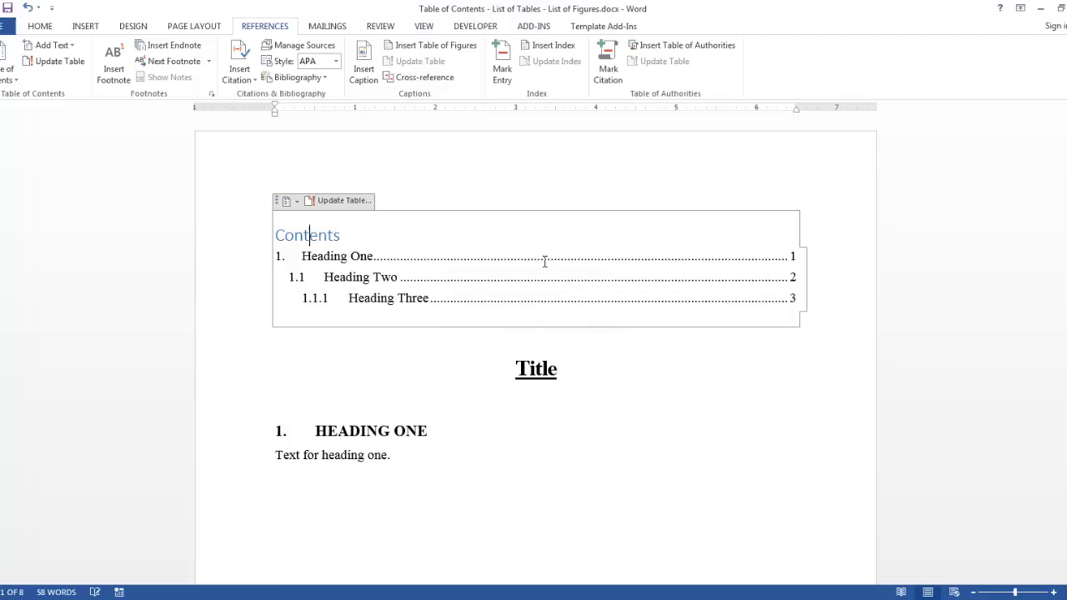
click(295, 201)
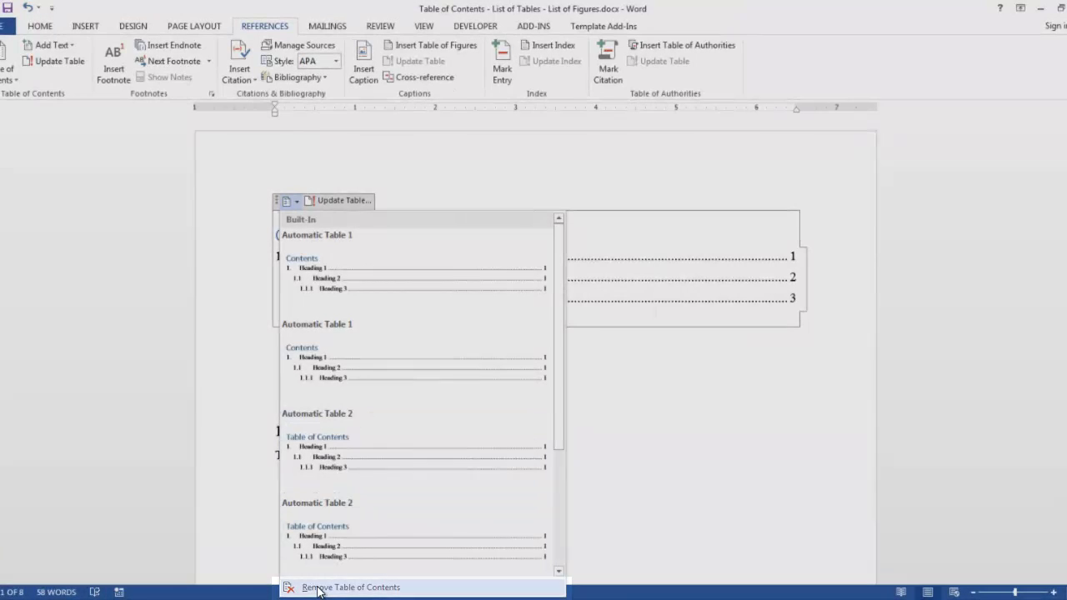
click(318, 588)
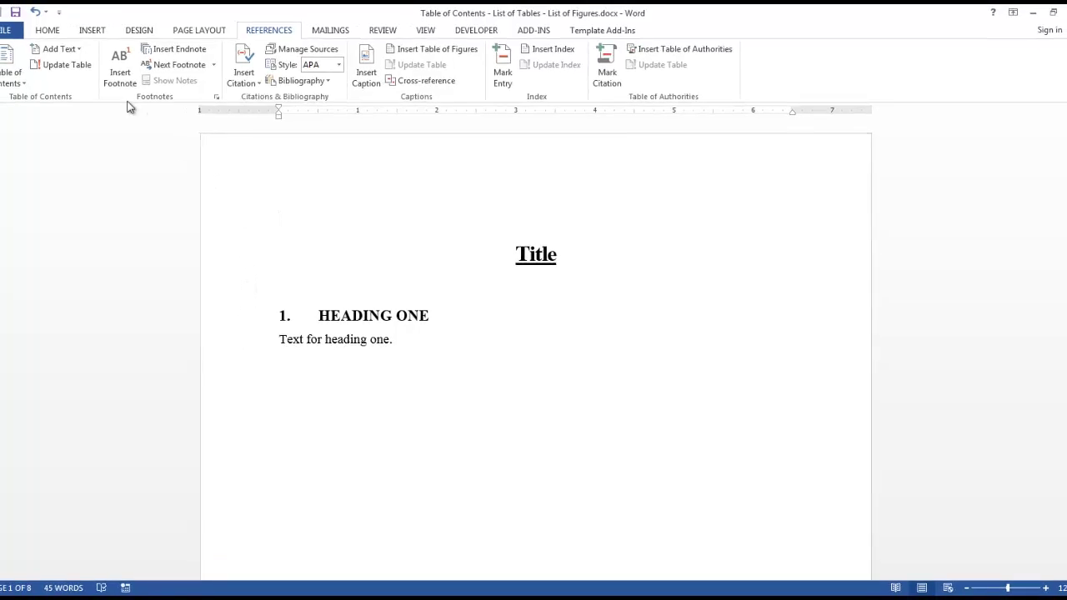
Start a custom table of contents showing 4 levels with a dotted tab leader
click(16, 84)
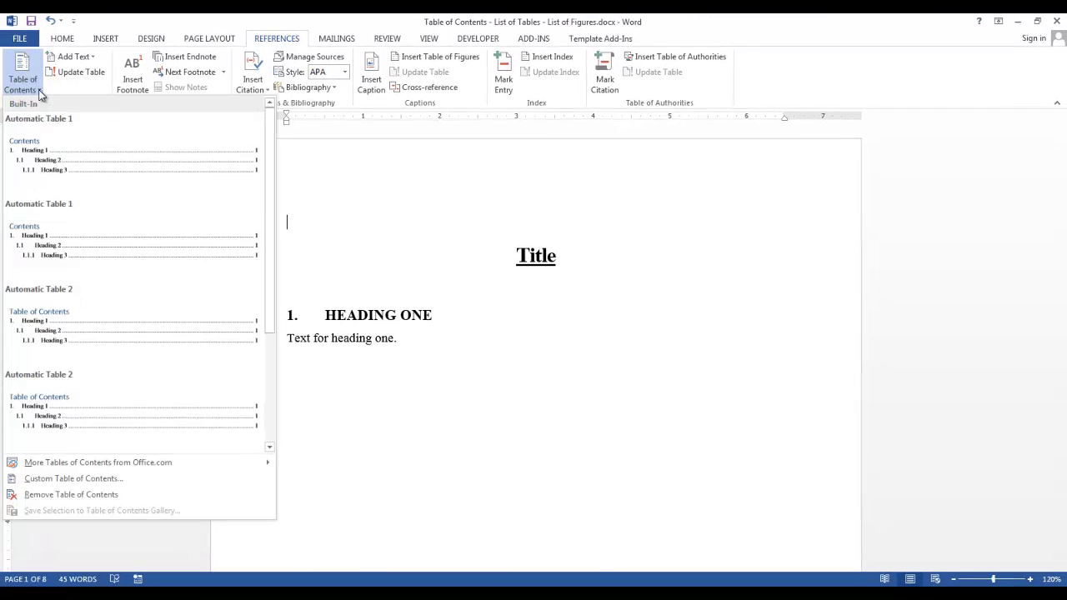
click(75, 480)
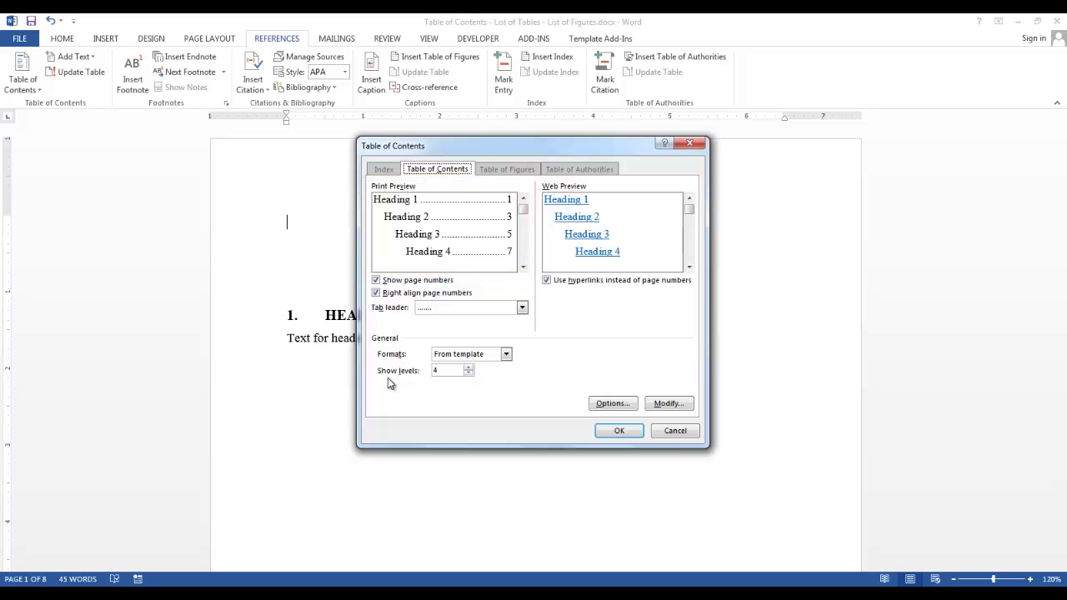
click(468, 374)
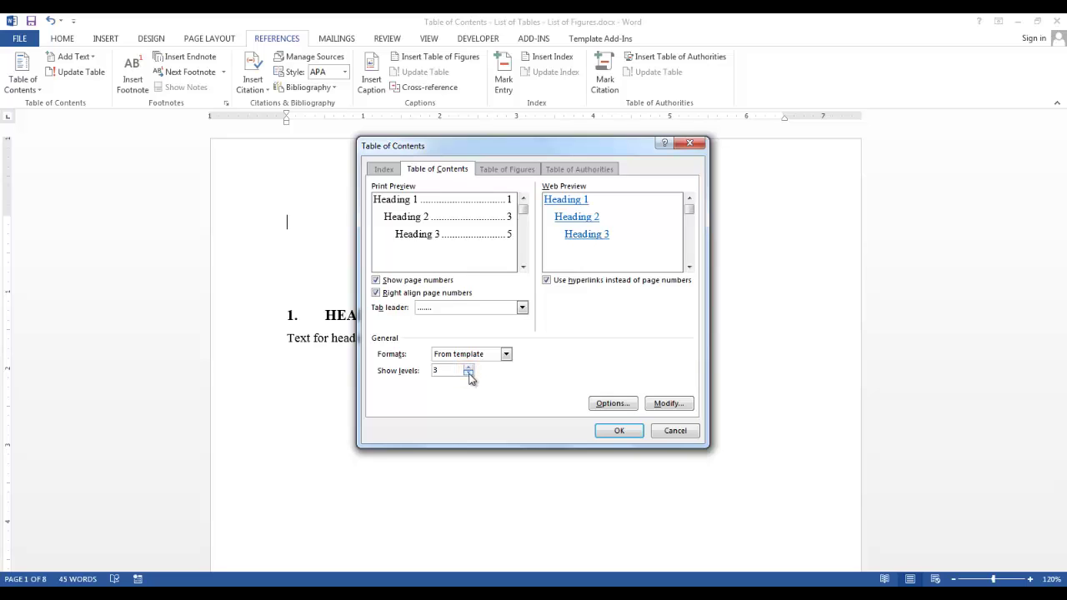
click(469, 369)
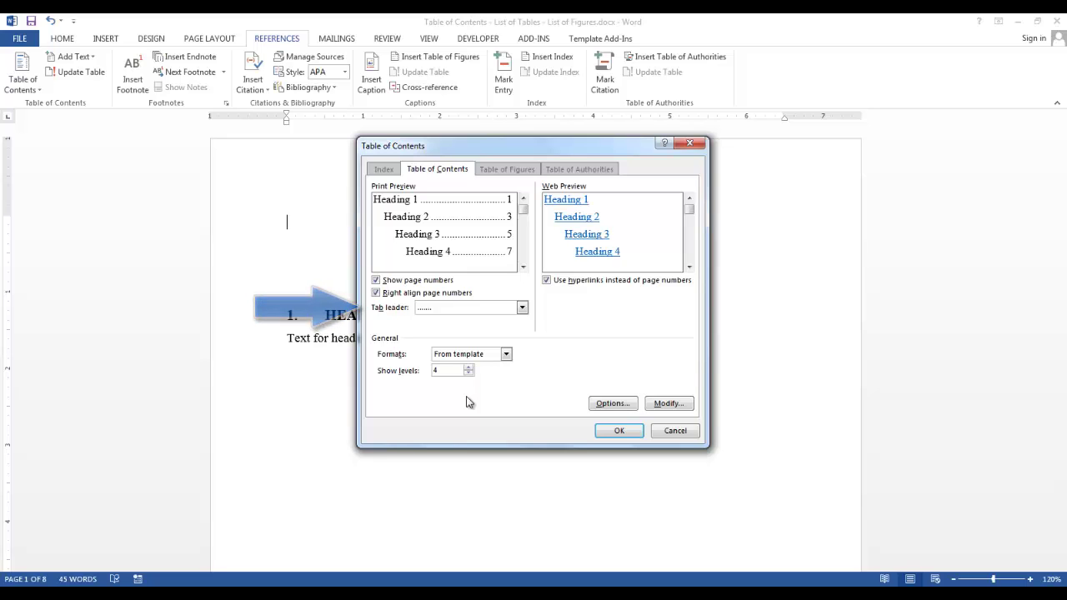
click(522, 307)
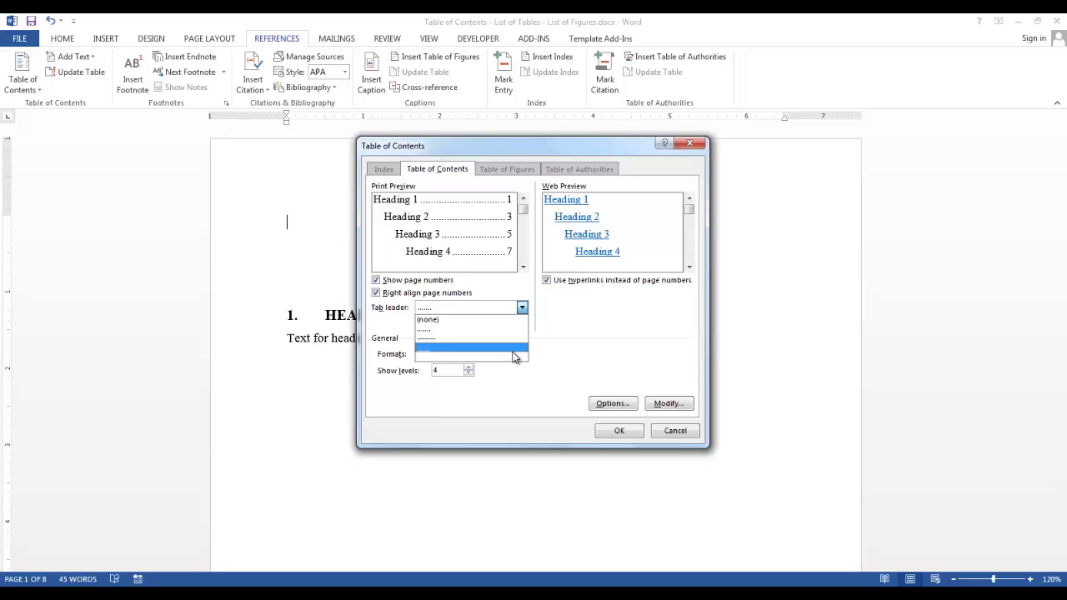
click(511, 331)
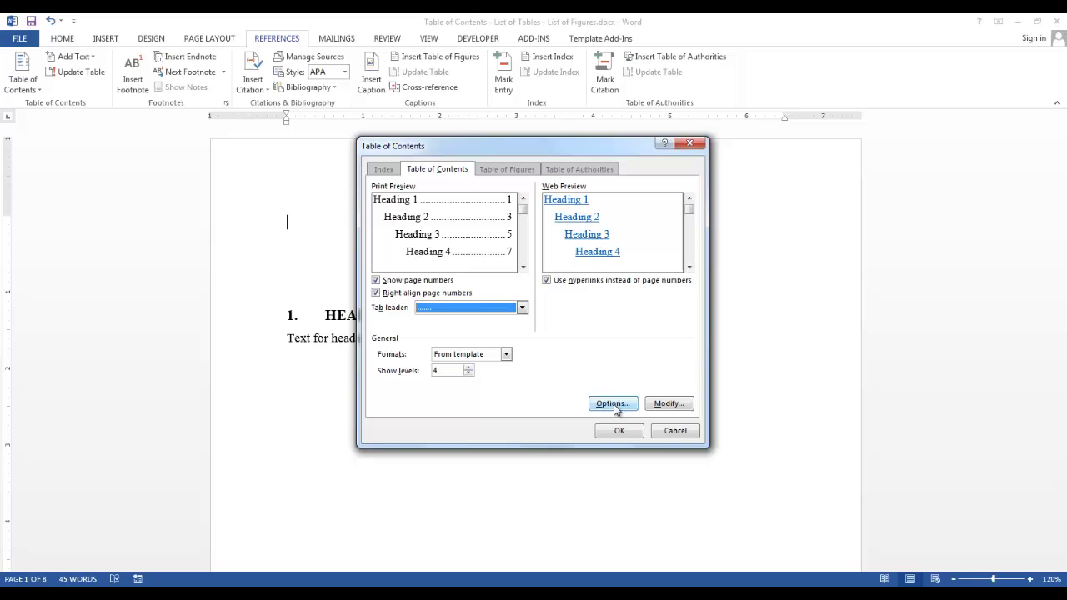
Assign the Title style to TOC level 1 in the table of contents options
click(613, 404)
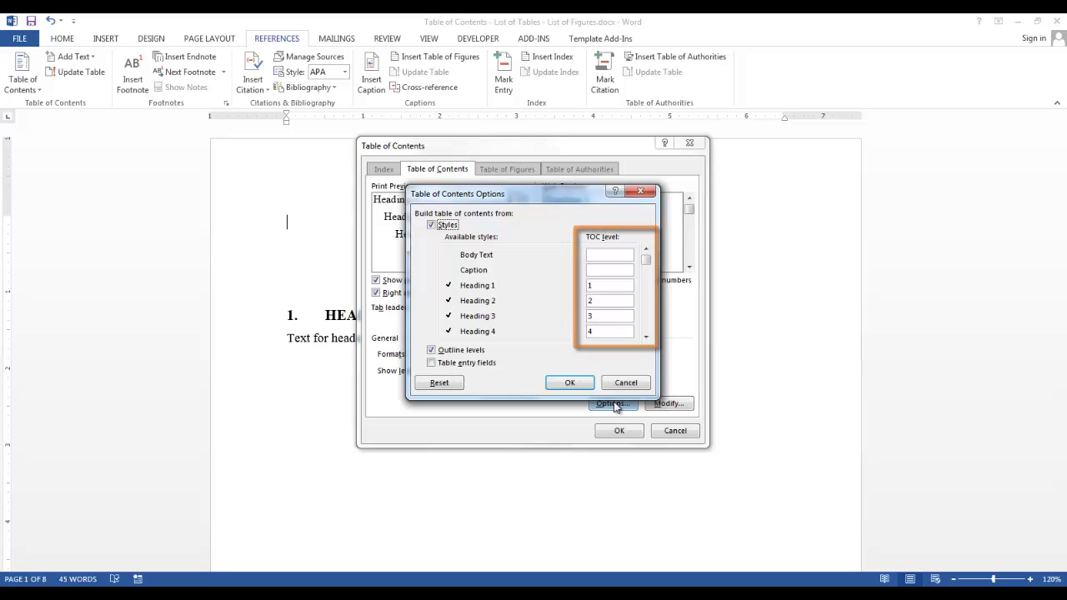
click(645, 338)
click(646, 337)
click(645, 338)
click(646, 338)
click(646, 337)
click(646, 337)
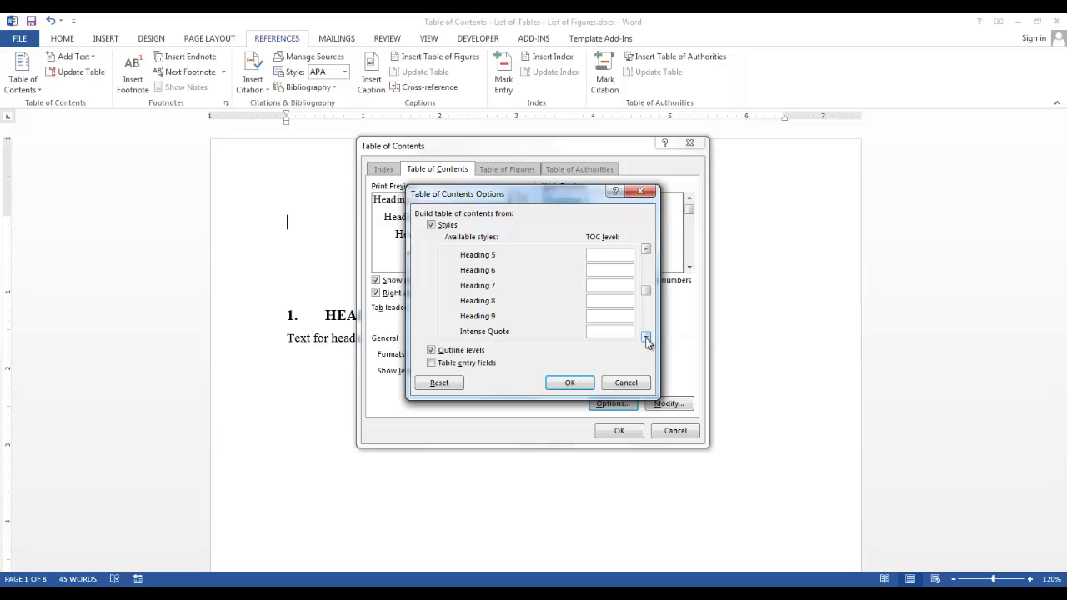
click(646, 338)
click(645, 337)
click(646, 337)
click(646, 337)
click(646, 337)
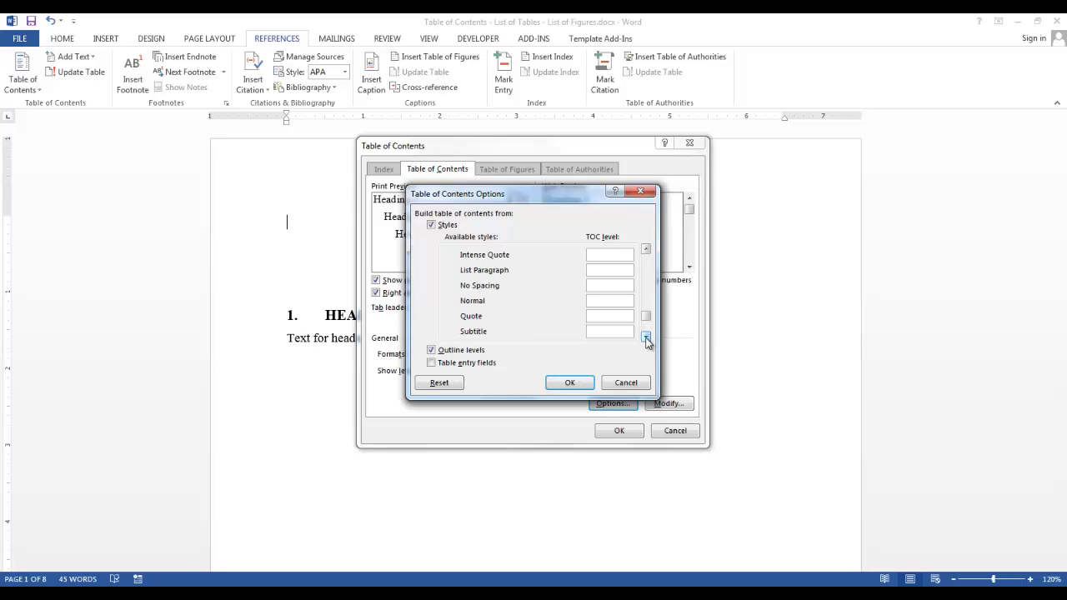
click(646, 337)
click(646, 337)
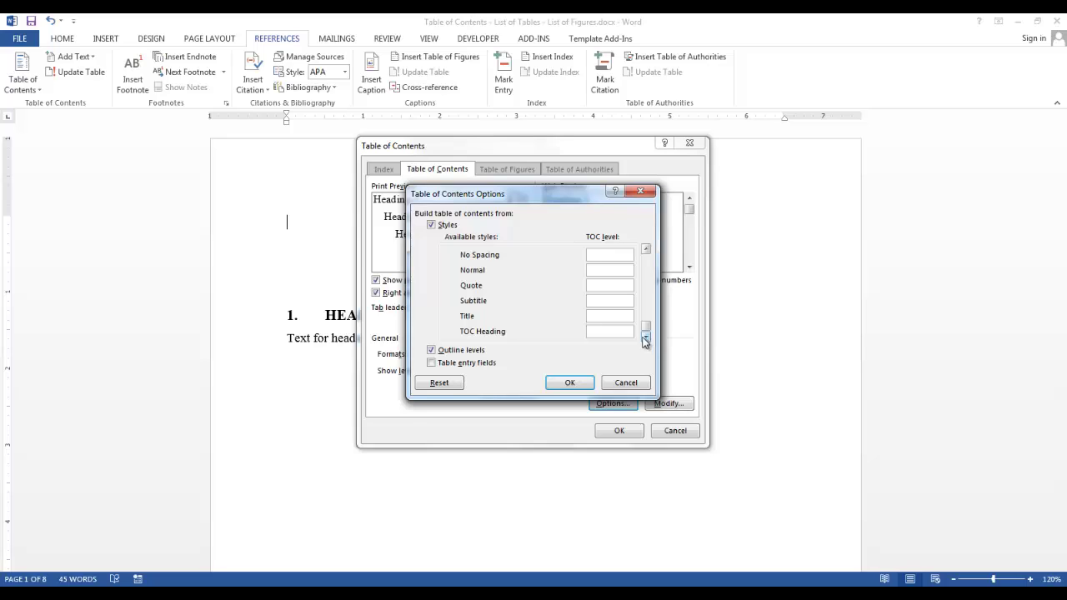
click(598, 316)
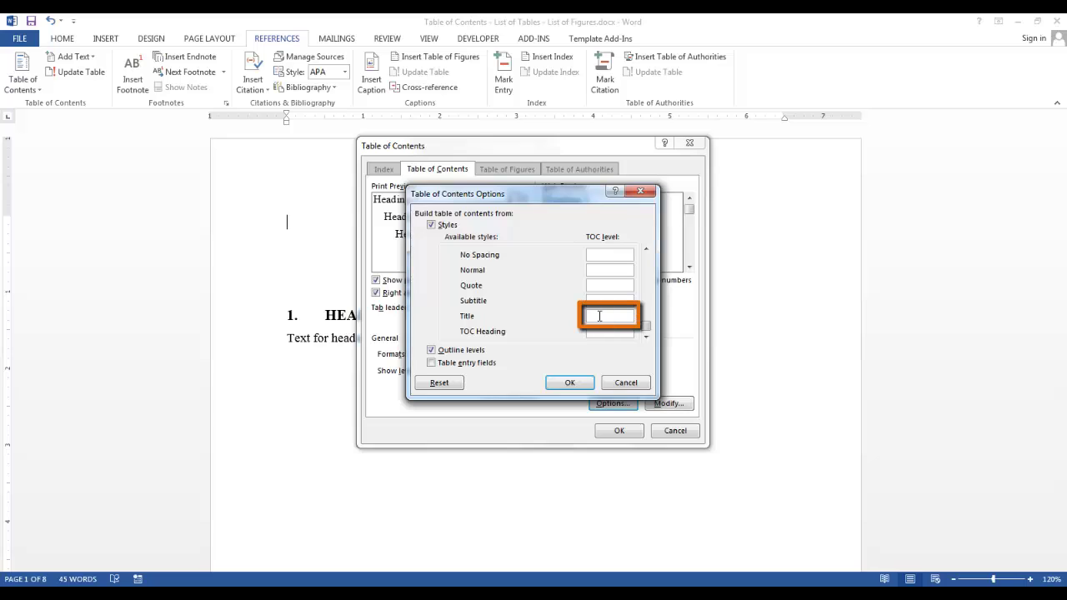
text(1)
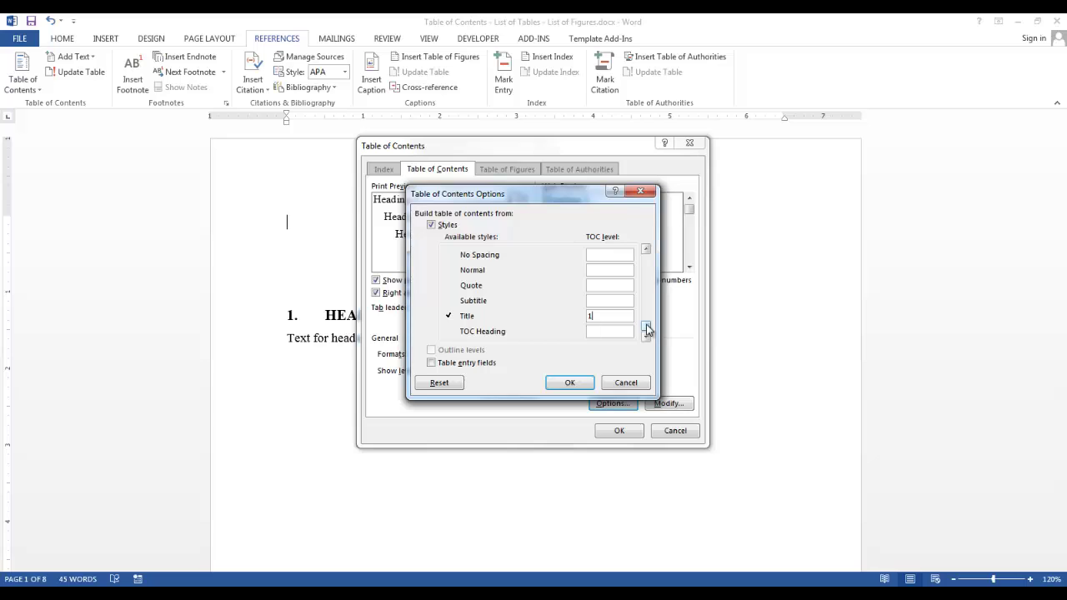
drag(647, 330, 647, 256)
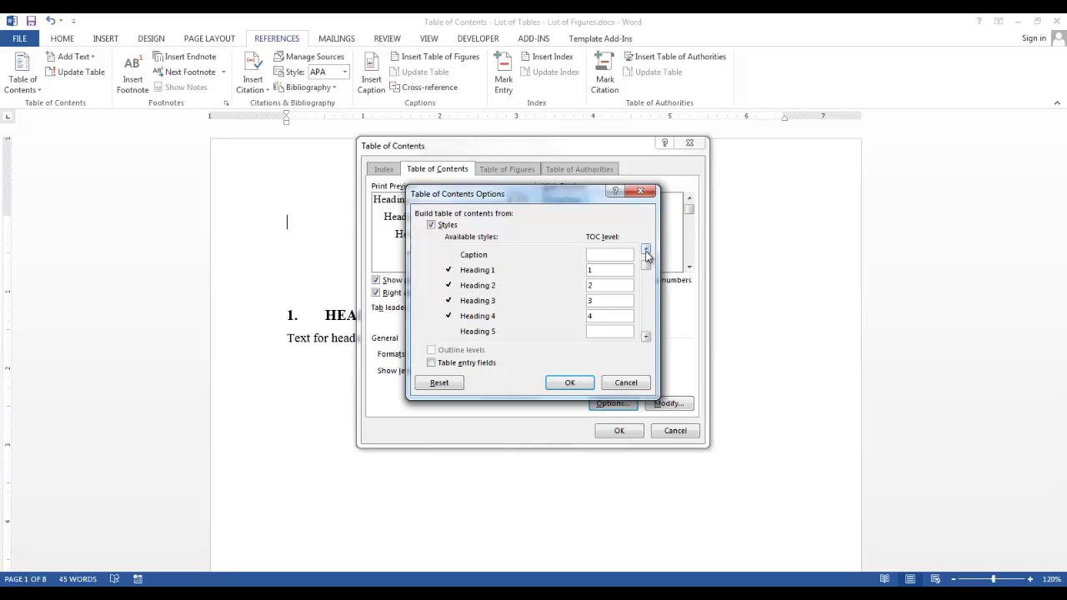
click(568, 383)
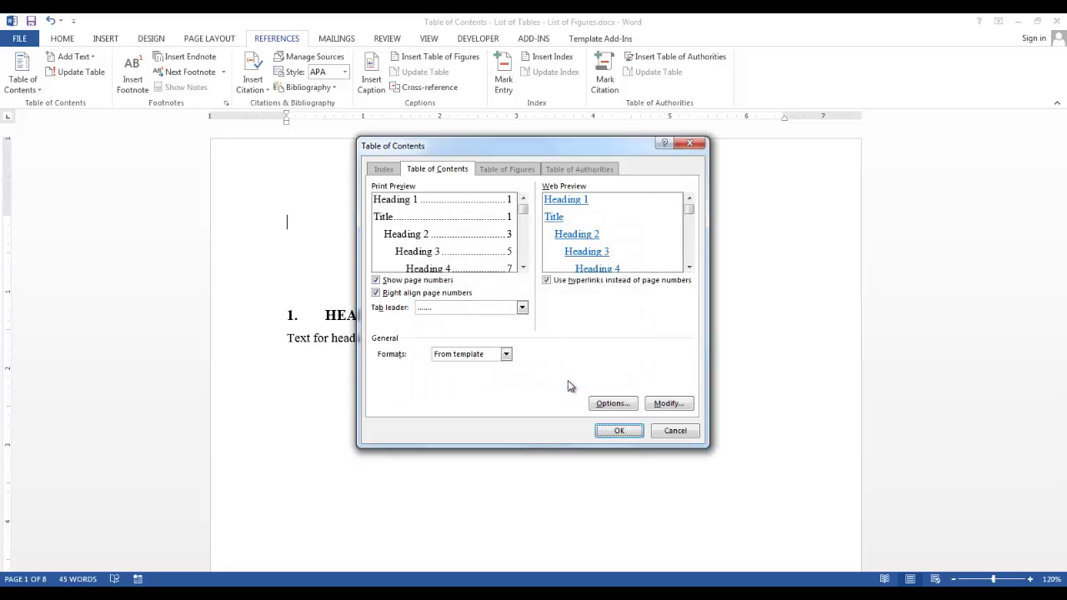
Modify the TOC 1 style to 14 pt bold Times New Roman with the Automatic font color
click(671, 405)
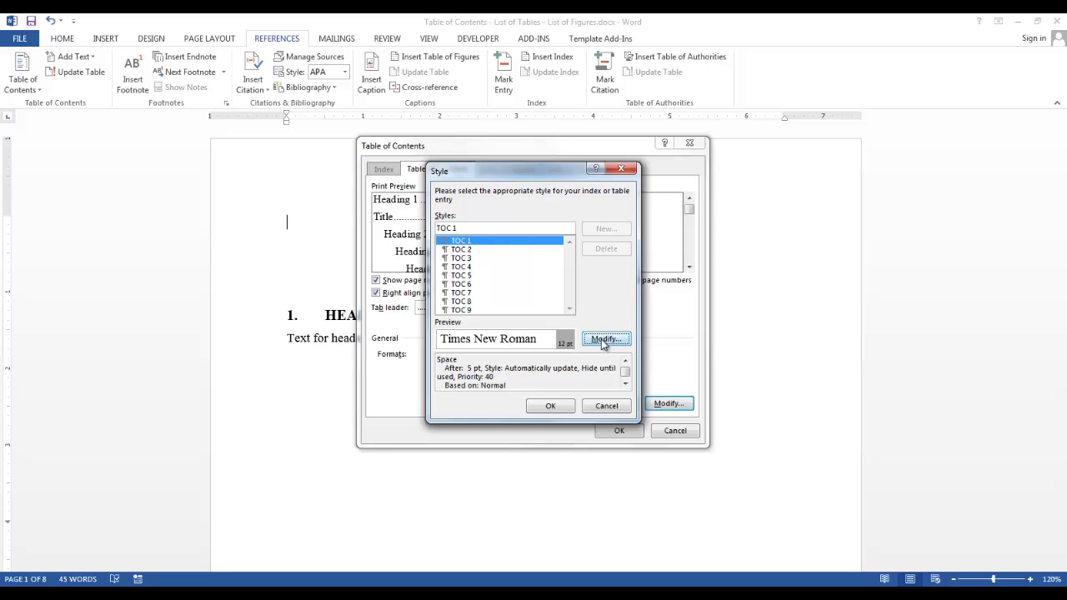
click(604, 340)
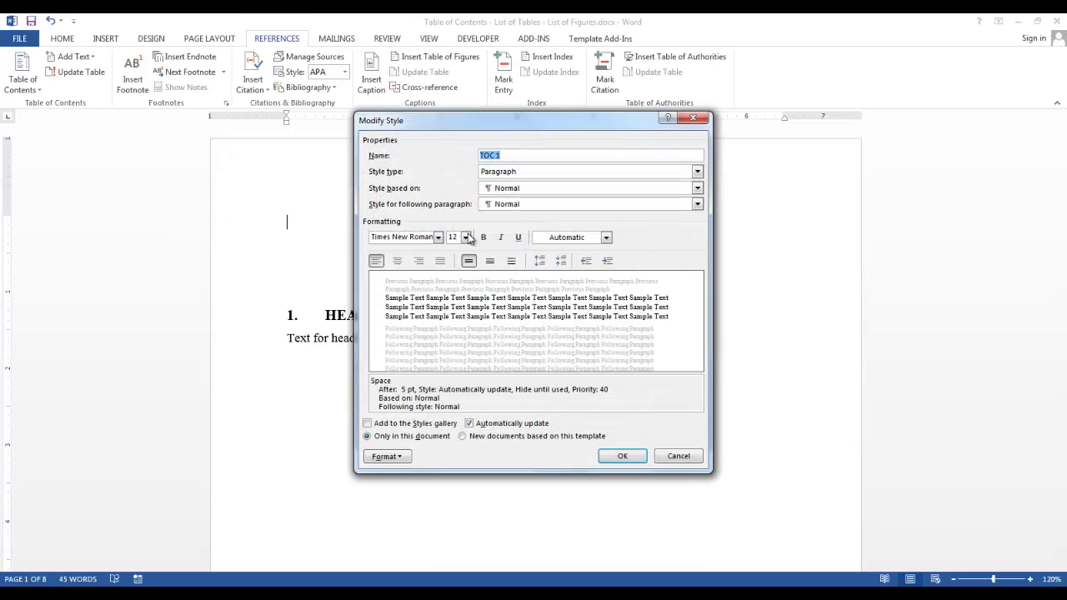
click(438, 237)
click(437, 286)
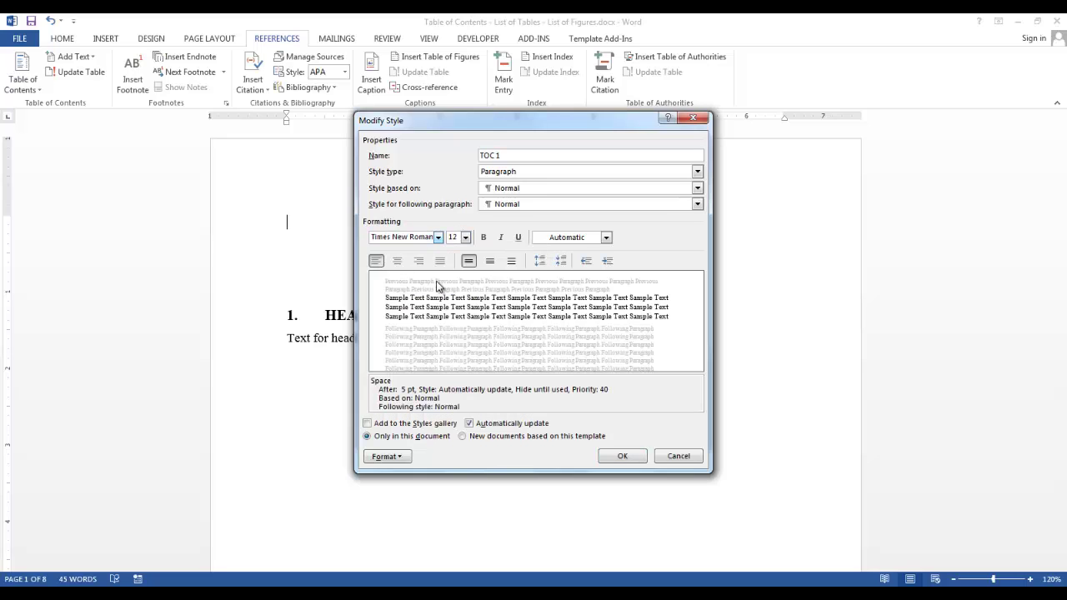
click(467, 239)
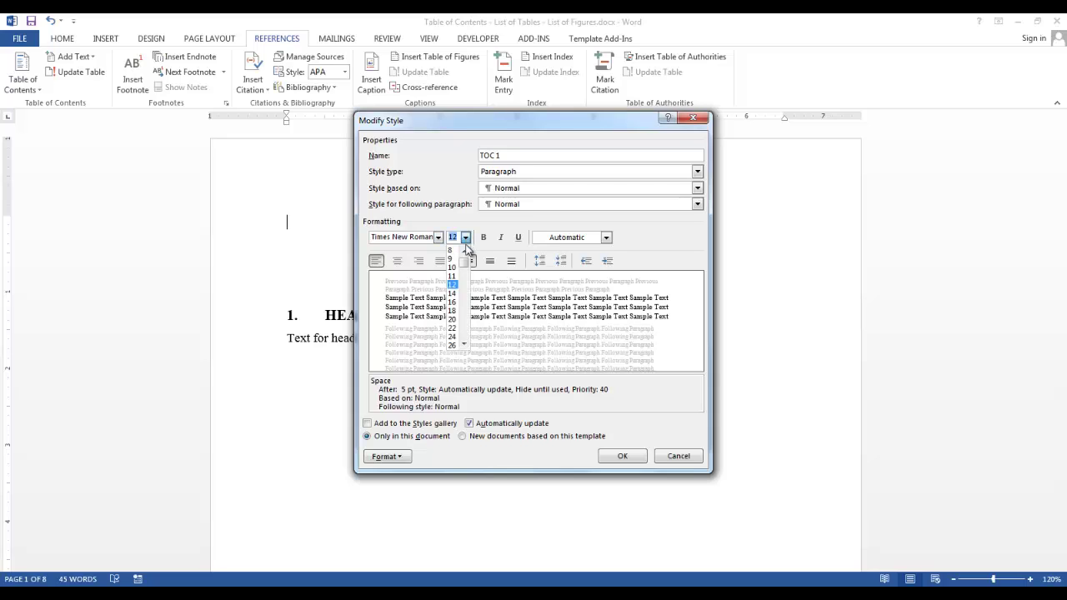
click(460, 299)
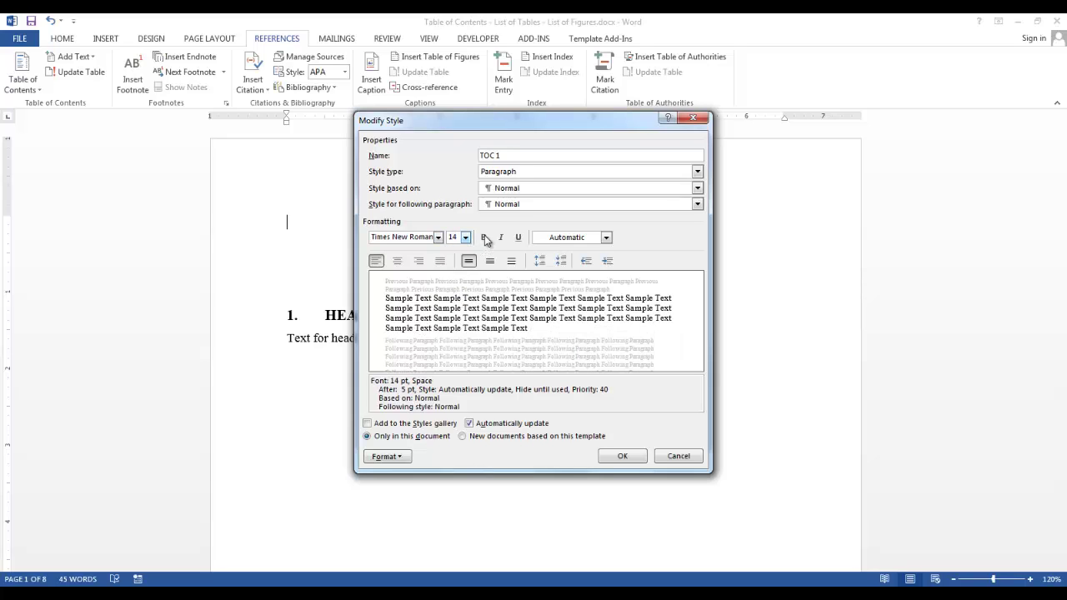
click(484, 238)
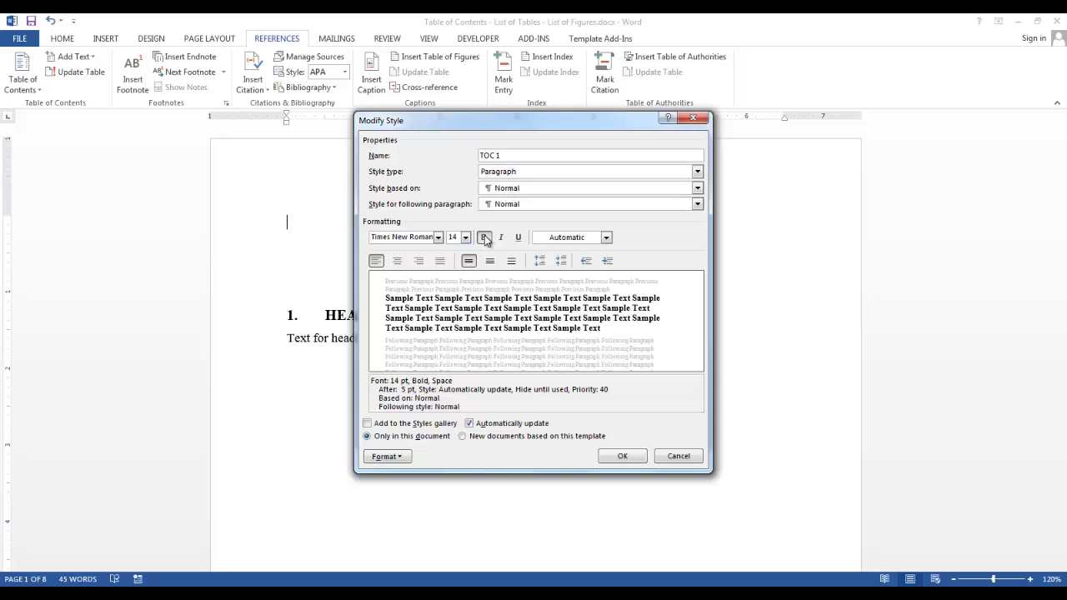
click(606, 239)
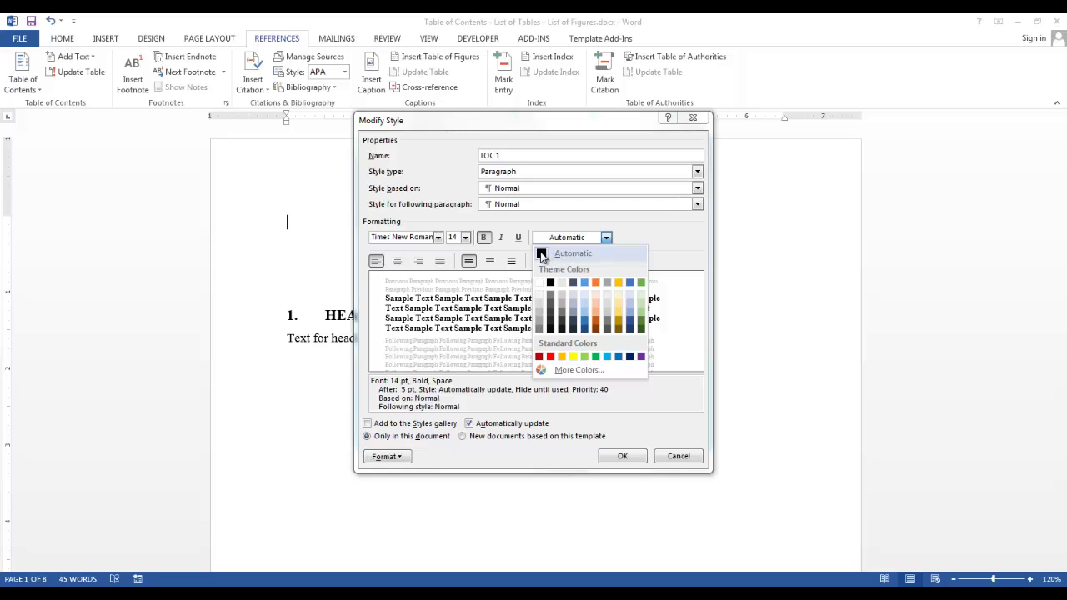
click(541, 254)
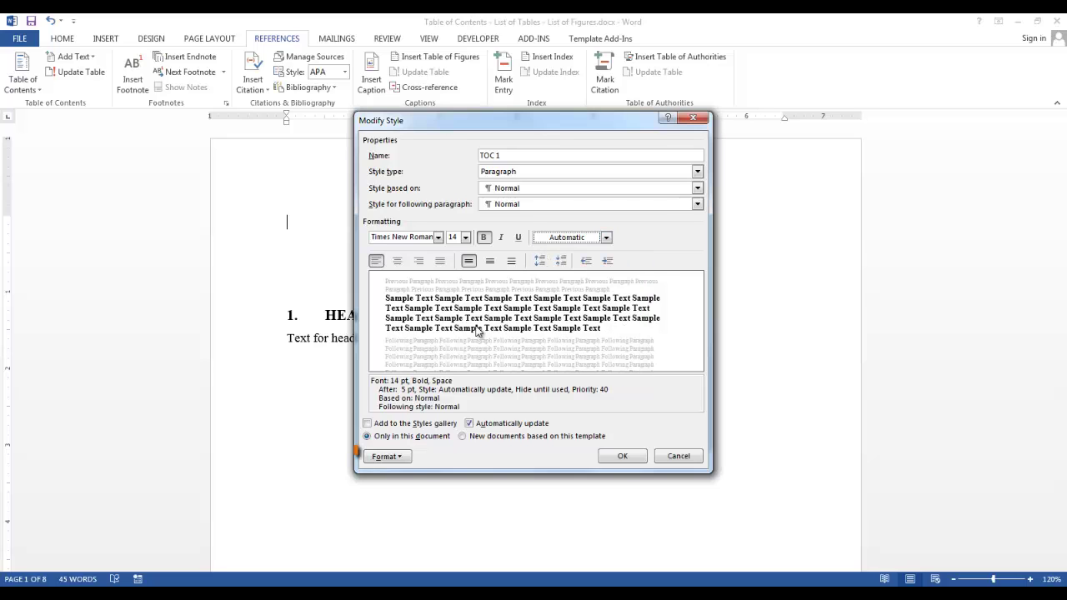
Apply the All caps font effect to the TOC 1 style
click(406, 458)
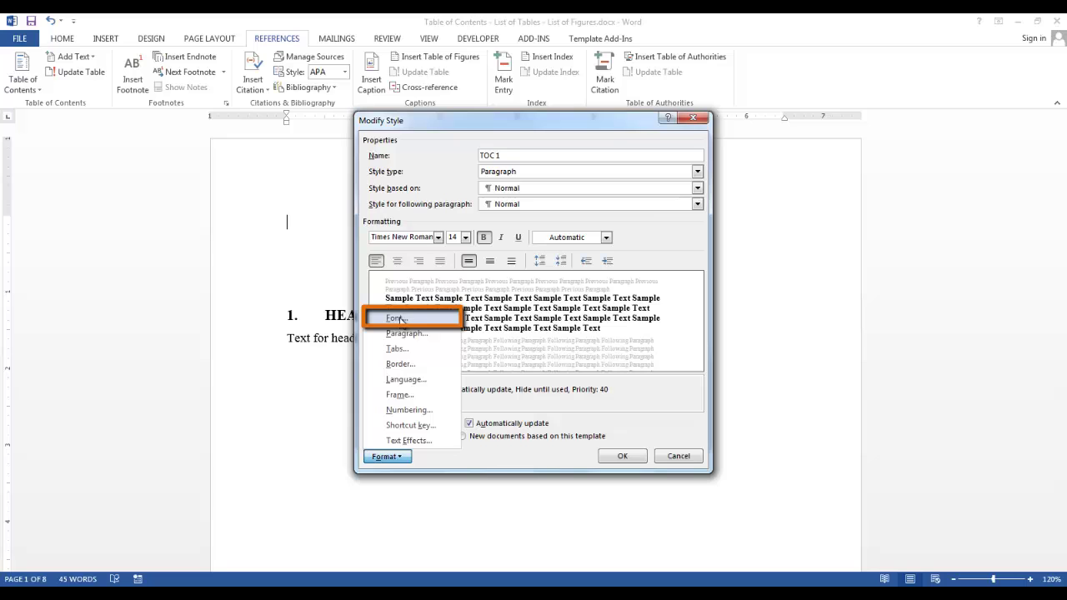
click(400, 319)
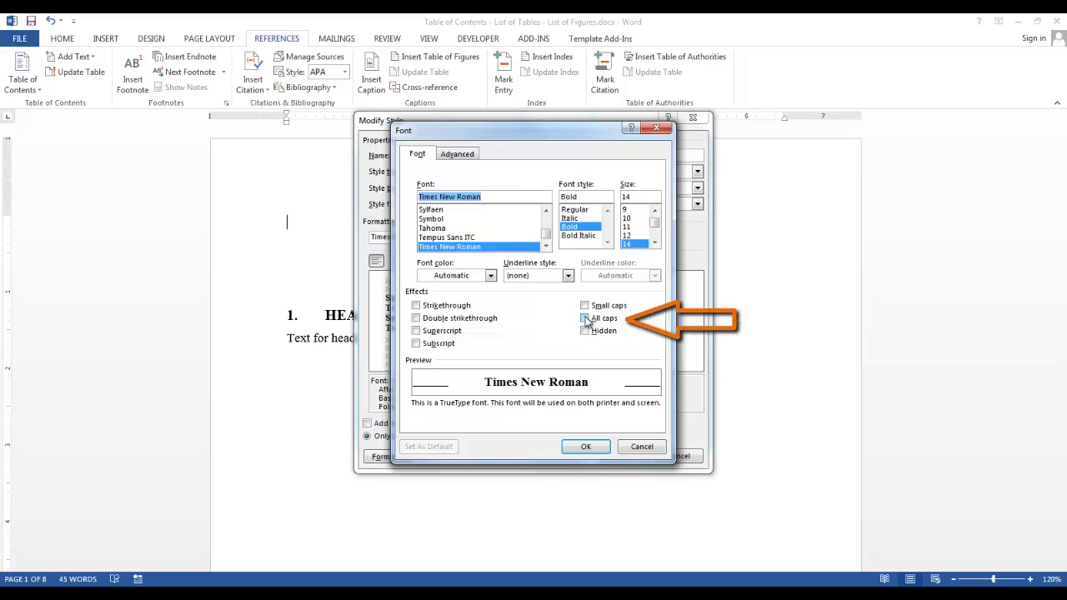
click(585, 319)
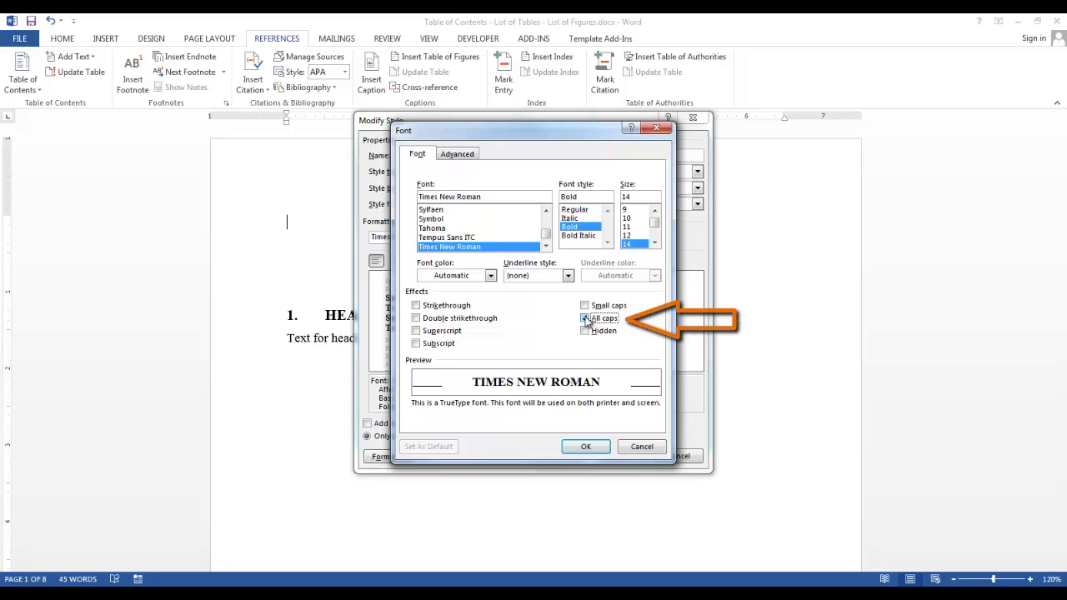
click(586, 448)
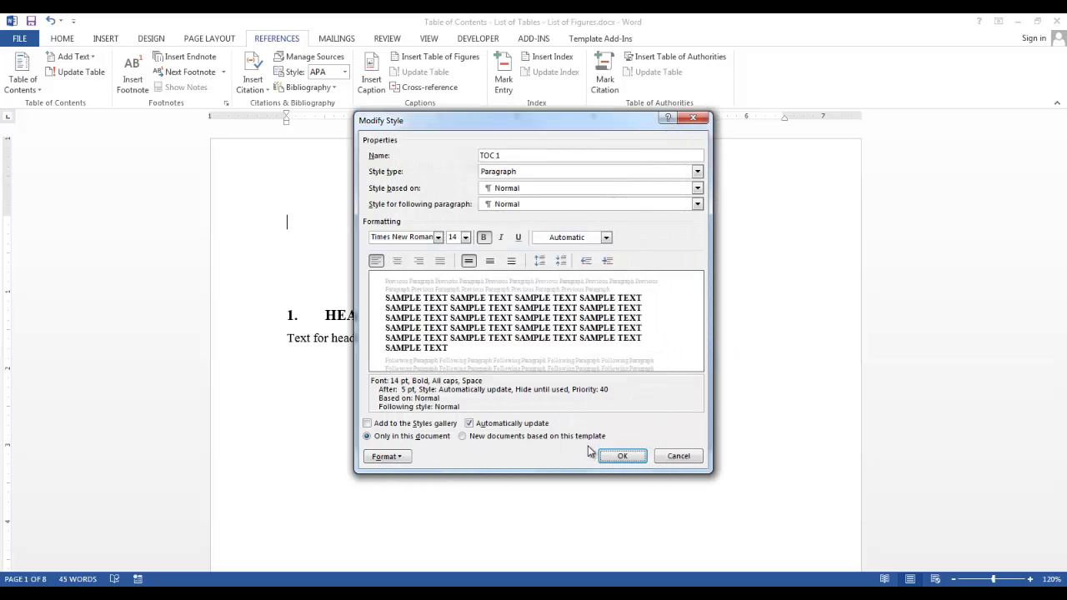
Set the TOC 1 style's paragraph spacing to 3 pt before and 3 pt after
click(386, 456)
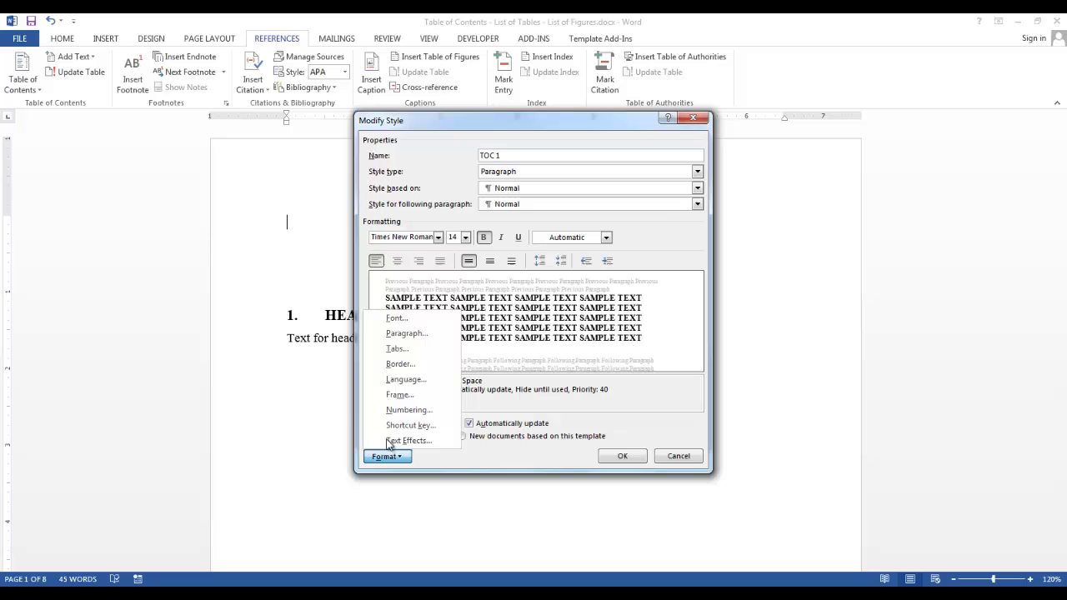
click(413, 334)
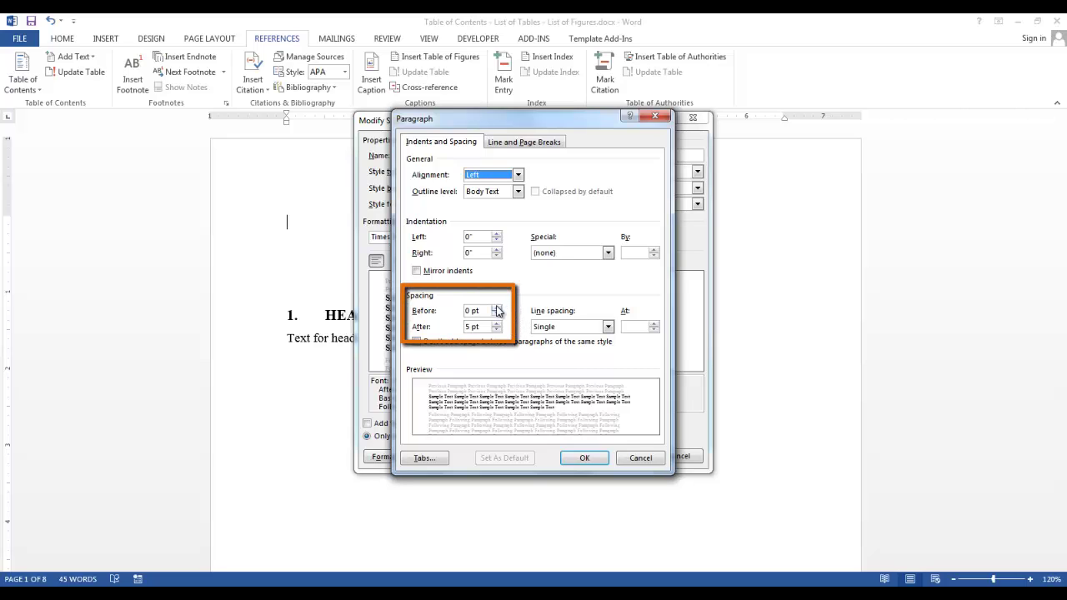
drag(480, 311, 450, 315)
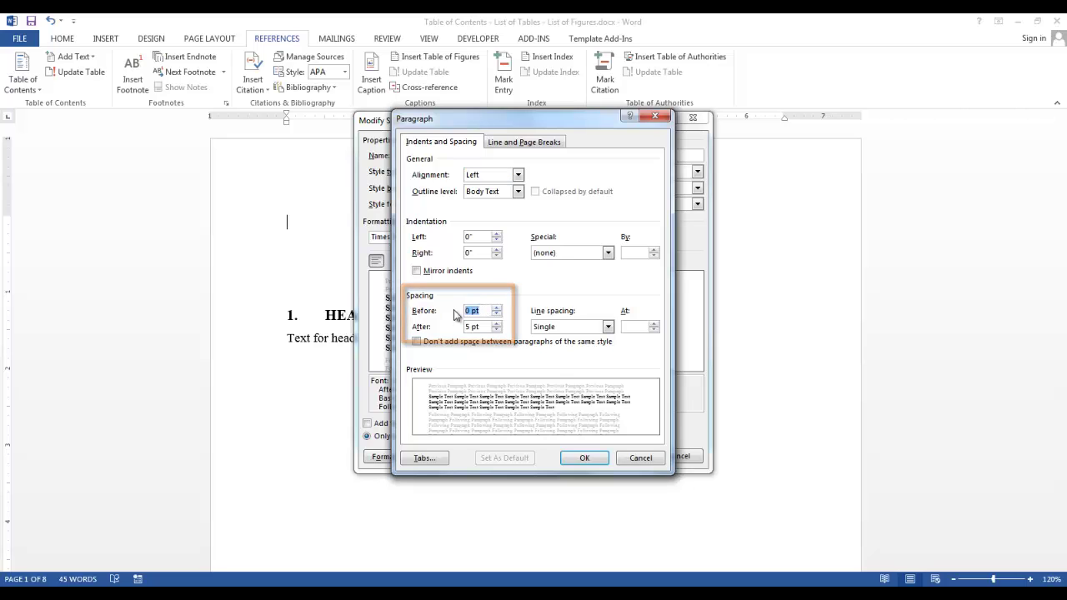
text(3)
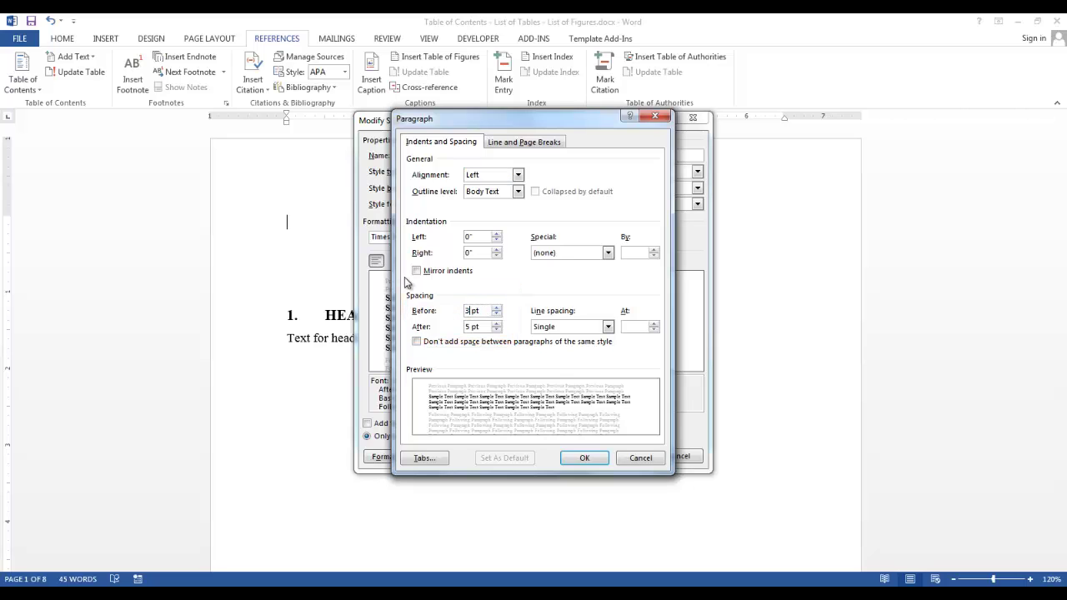
click(464, 327)
drag(472, 327, 460, 330)
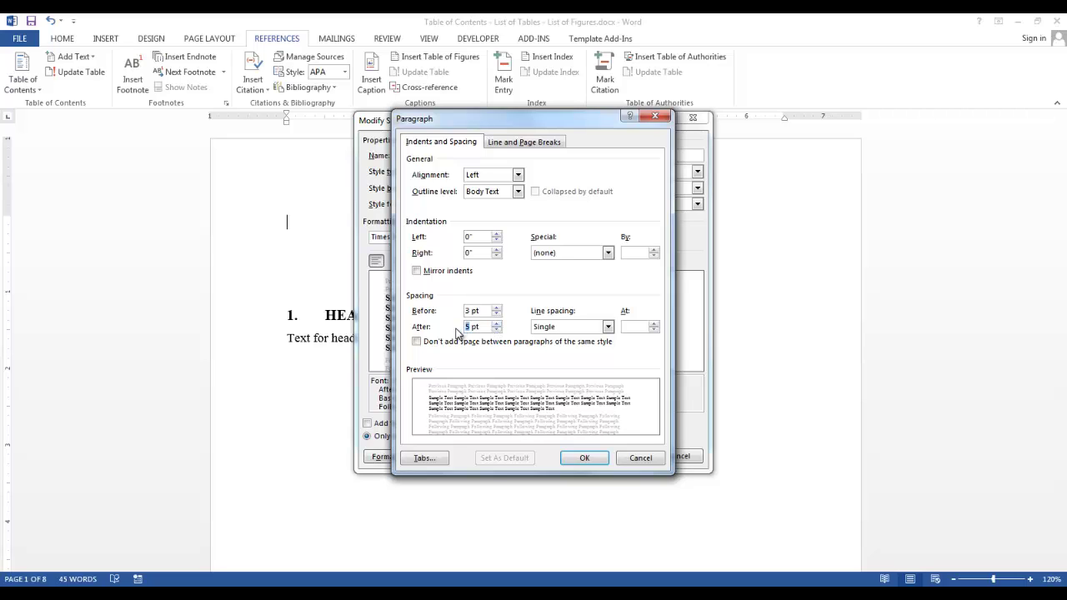
text(3)
Give the TOC 1 style a 0.5" hanging indent and accept the style changes
click(608, 253)
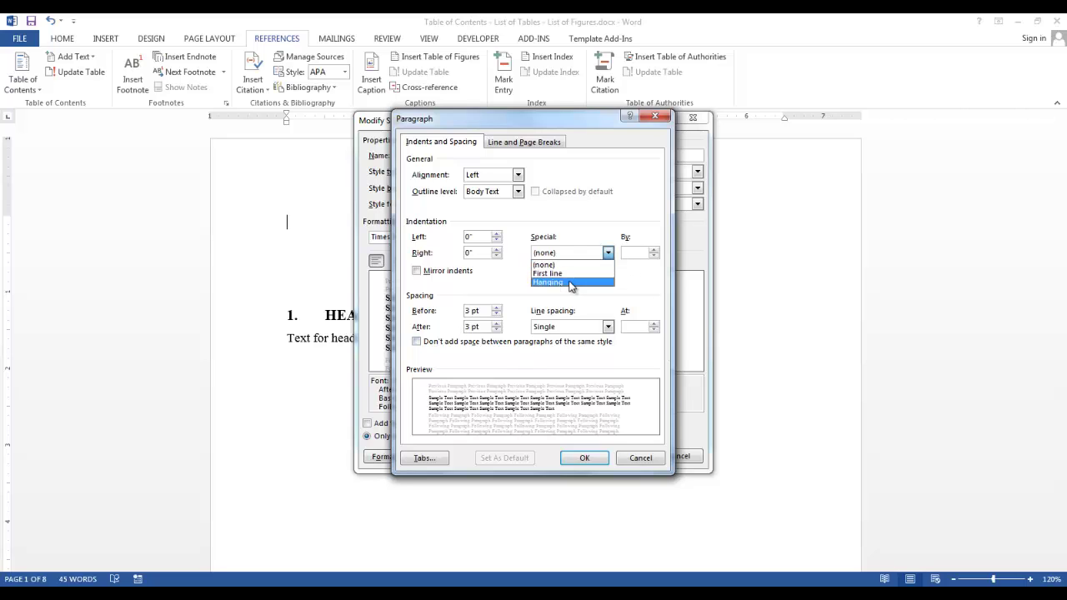
click(607, 282)
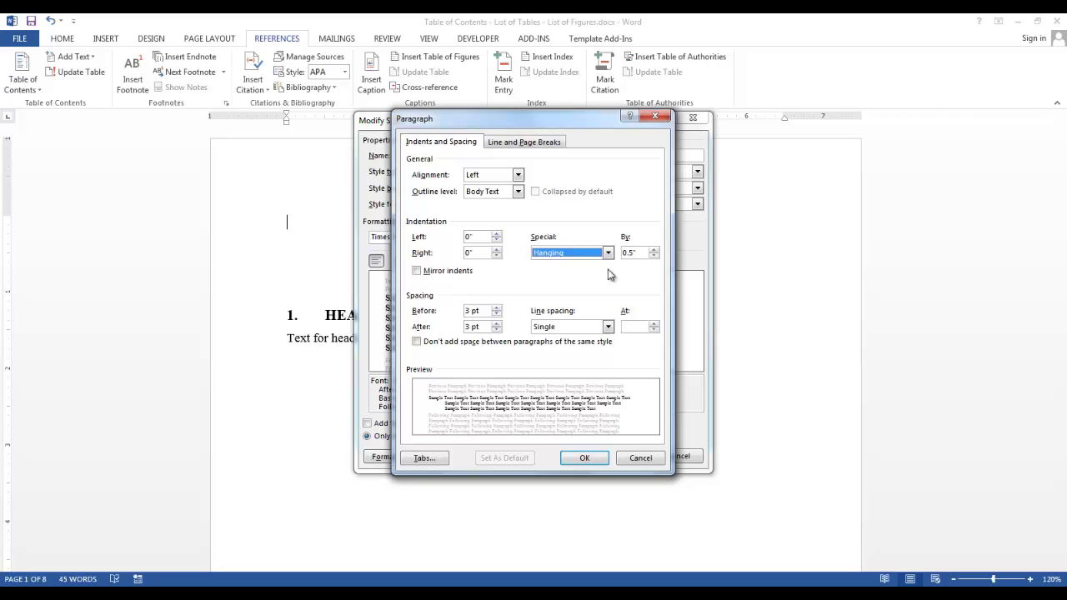
click(593, 458)
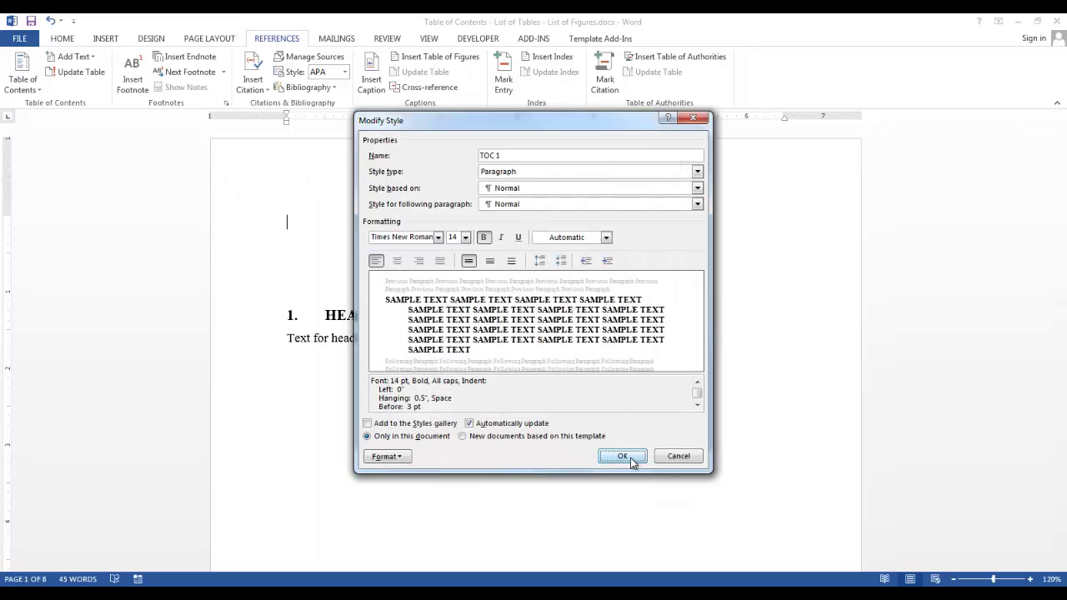
click(623, 456)
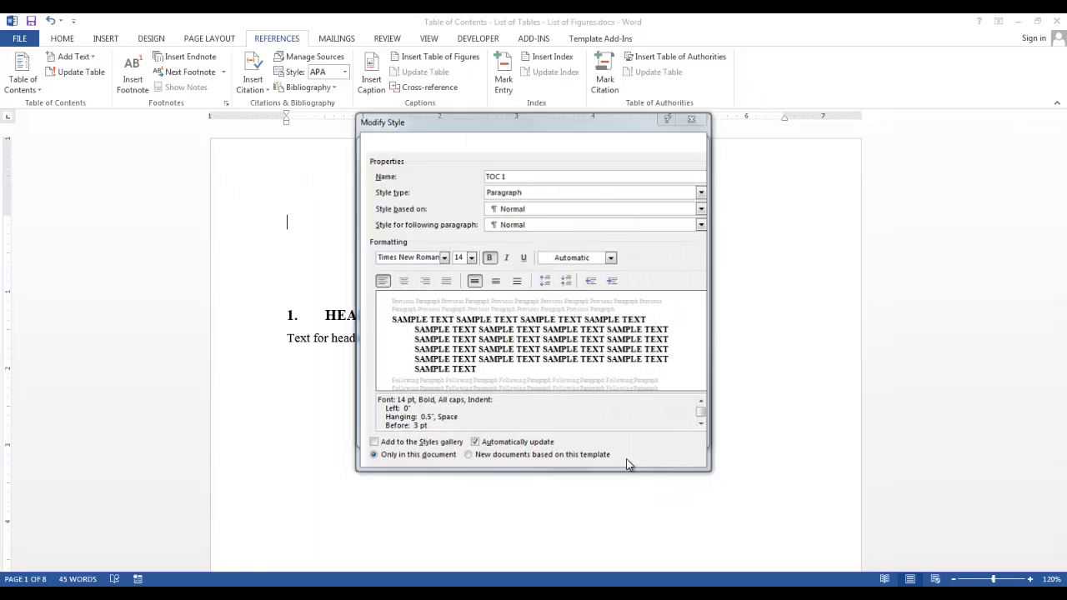
Modify the TOC 2 style to use bold text
click(468, 250)
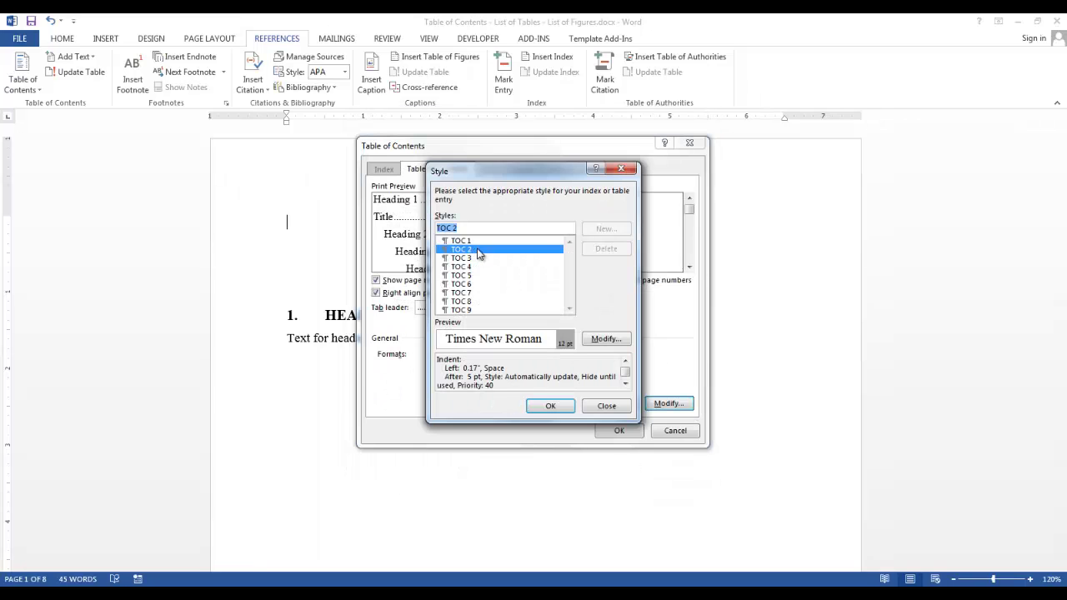
click(611, 340)
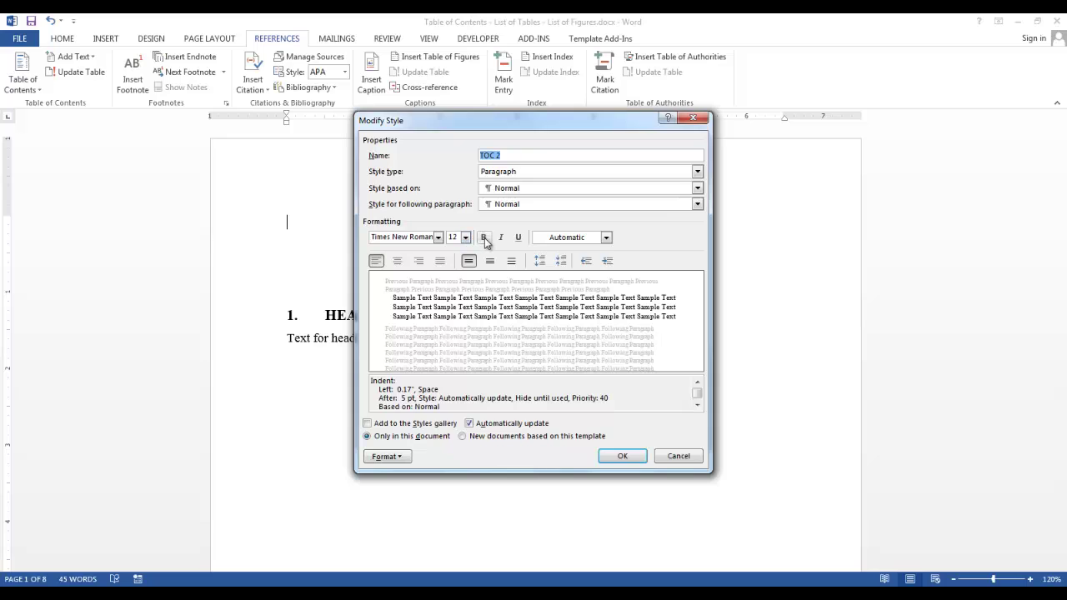
click(484, 240)
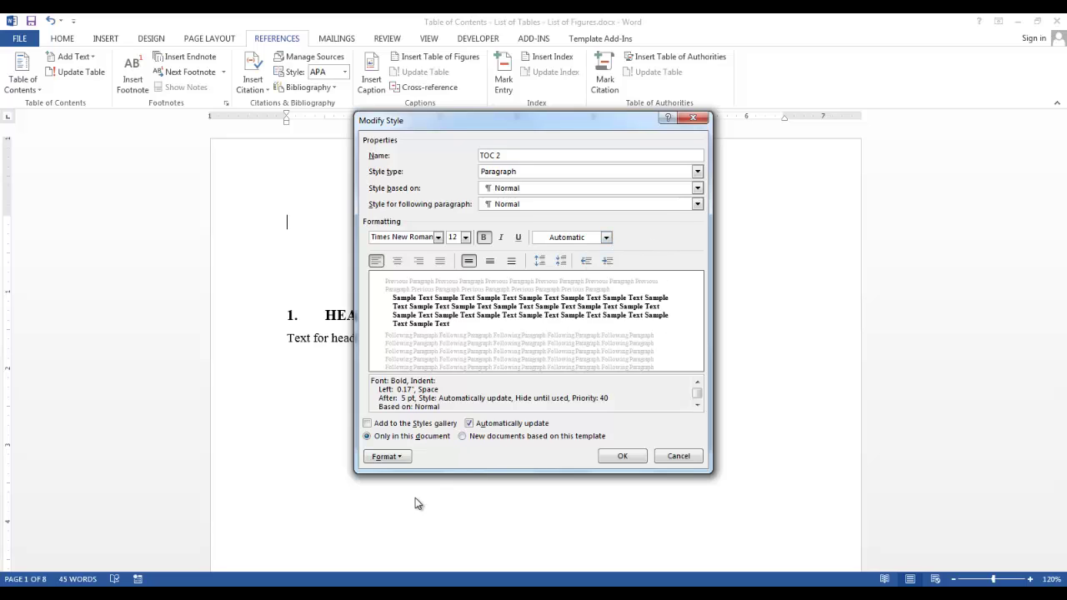
Set the TOC 2 style's paragraph spacing to 3 pt before and 3 pt after
click(390, 457)
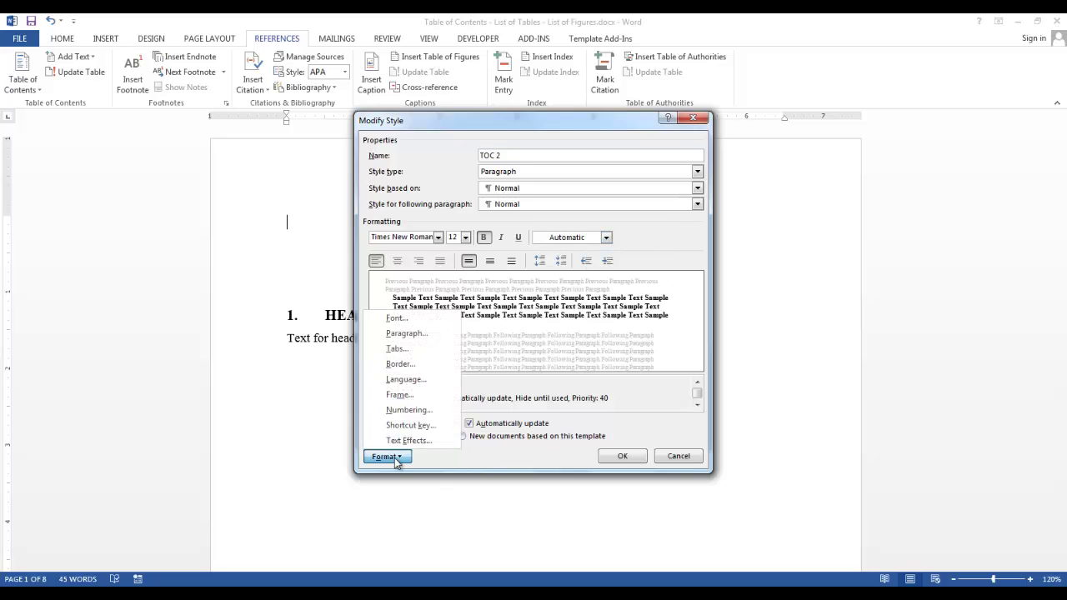
click(406, 333)
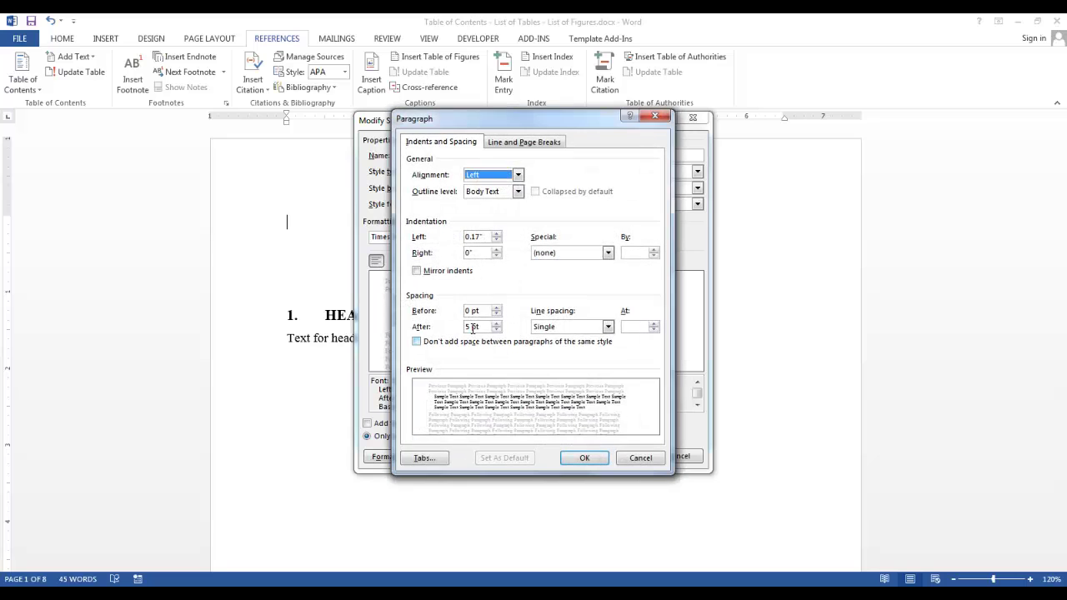
drag(471, 310, 450, 313)
text(3)
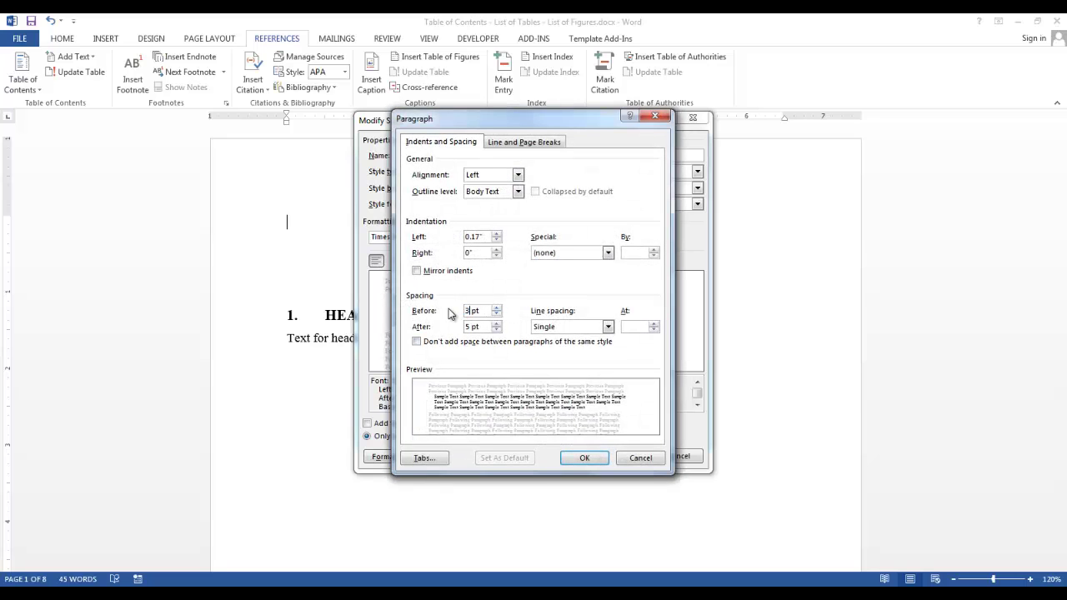
drag(474, 326, 450, 330)
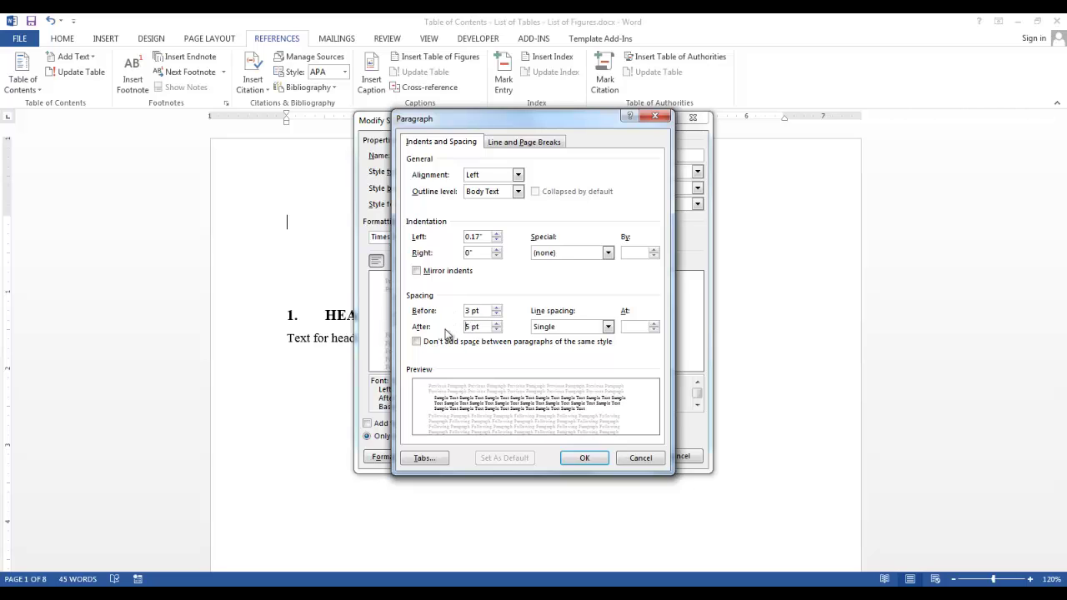
text(3)
Set the TOC 2 left indent to 0" with a 0.5" hanging indent and accept the style changes
click(497, 242)
click(497, 241)
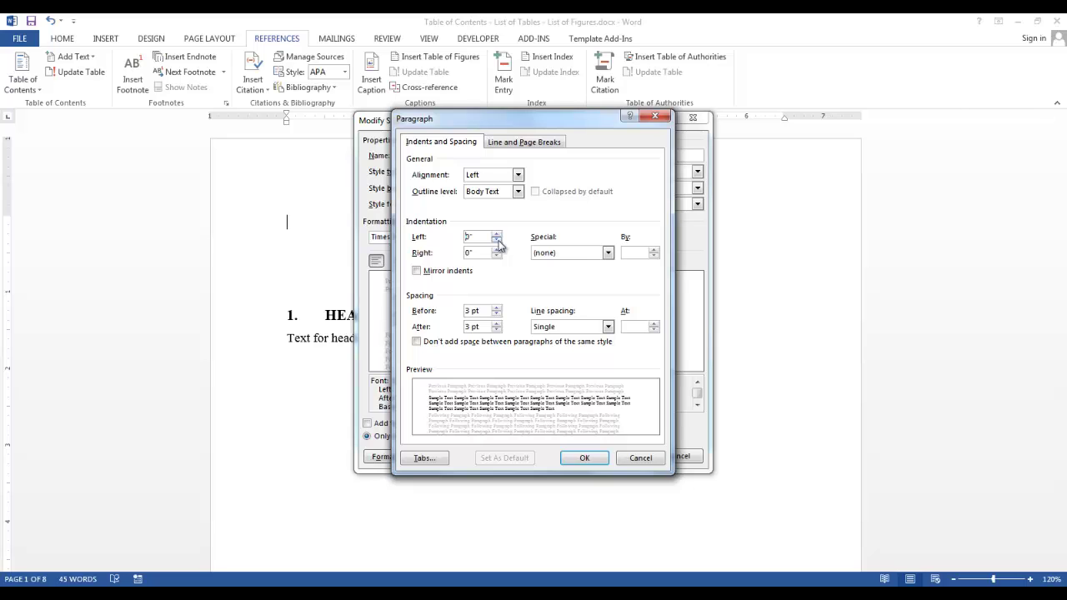
click(607, 252)
click(585, 283)
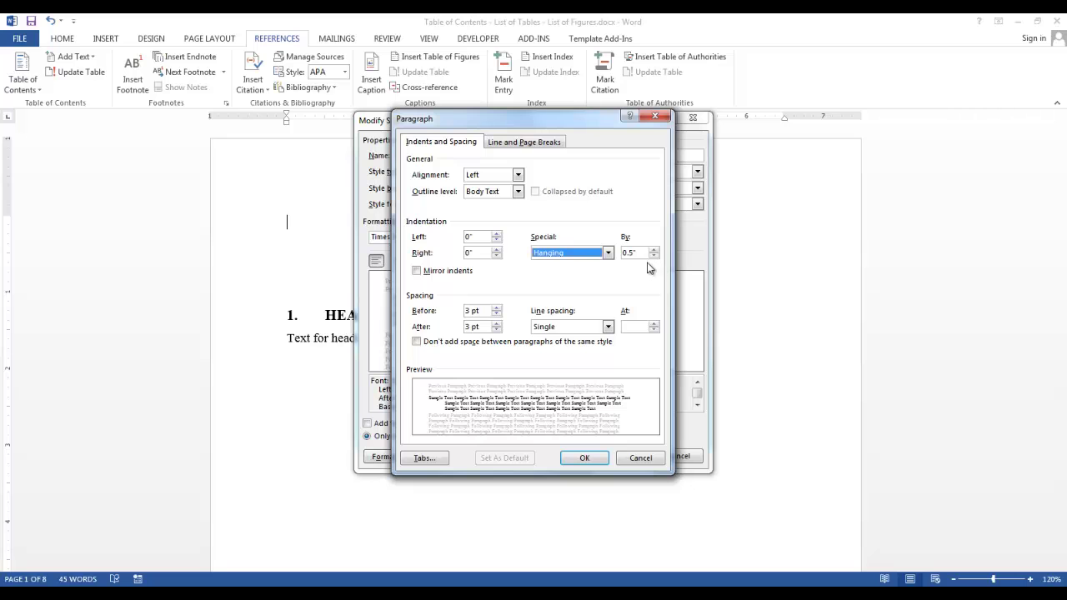
click(585, 459)
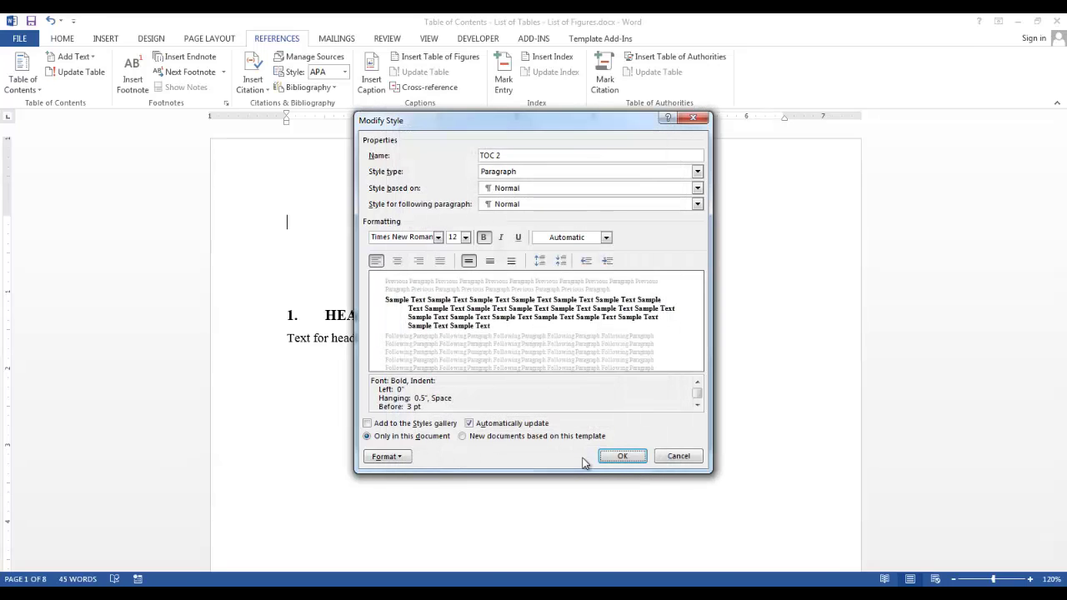
click(625, 458)
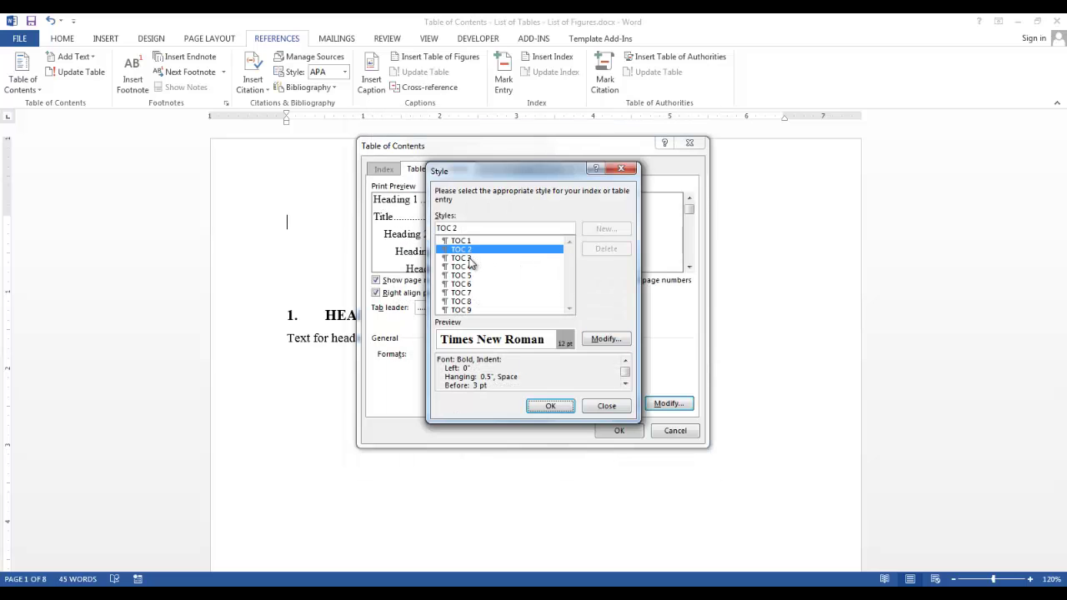
Modify the TOC 3 style to use bold italic text
click(469, 258)
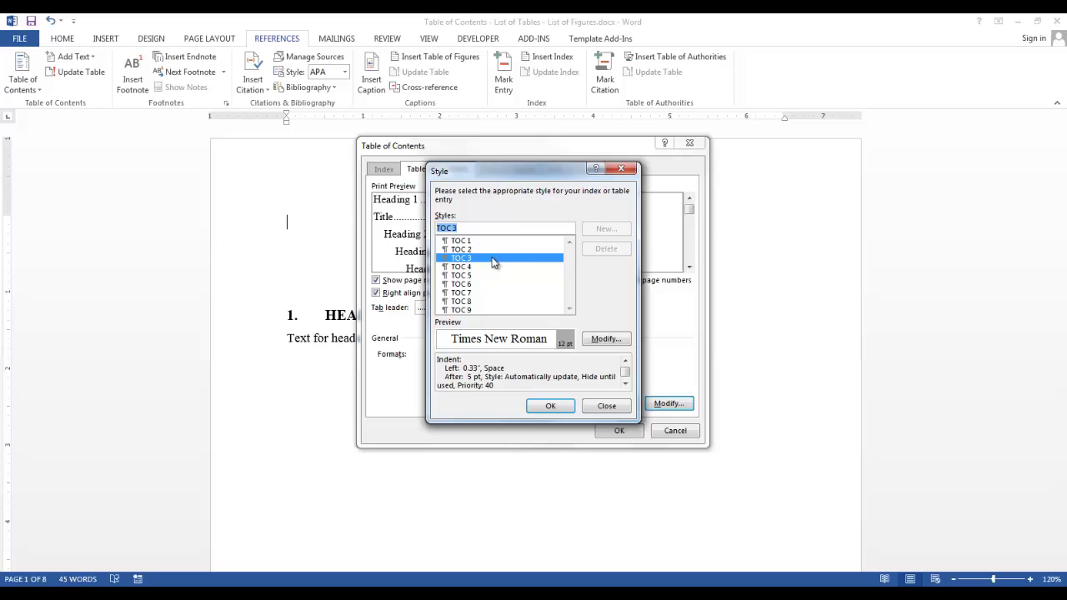
click(608, 340)
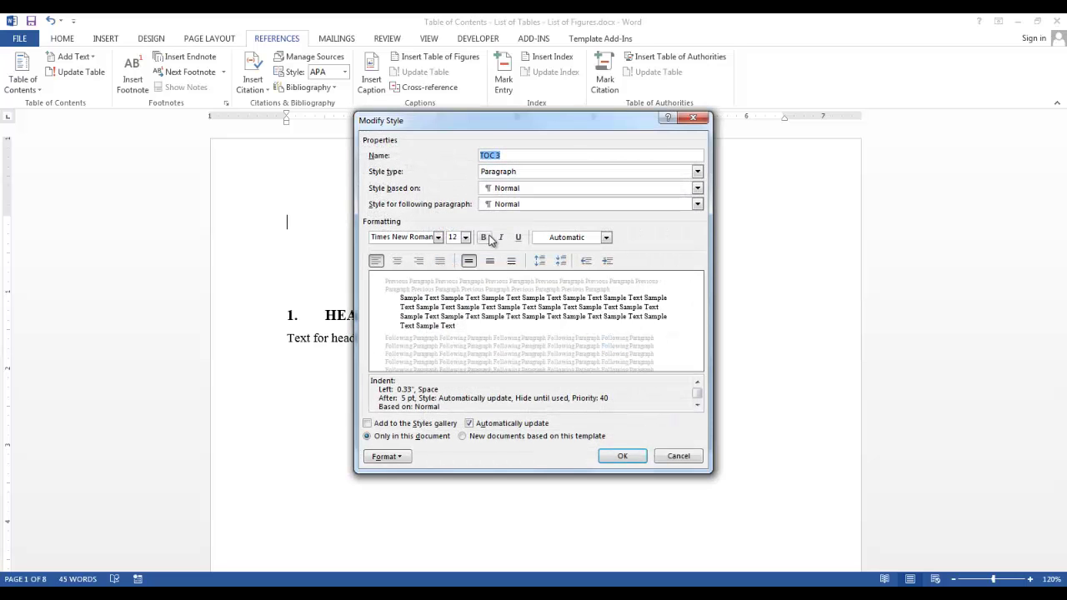
click(484, 237)
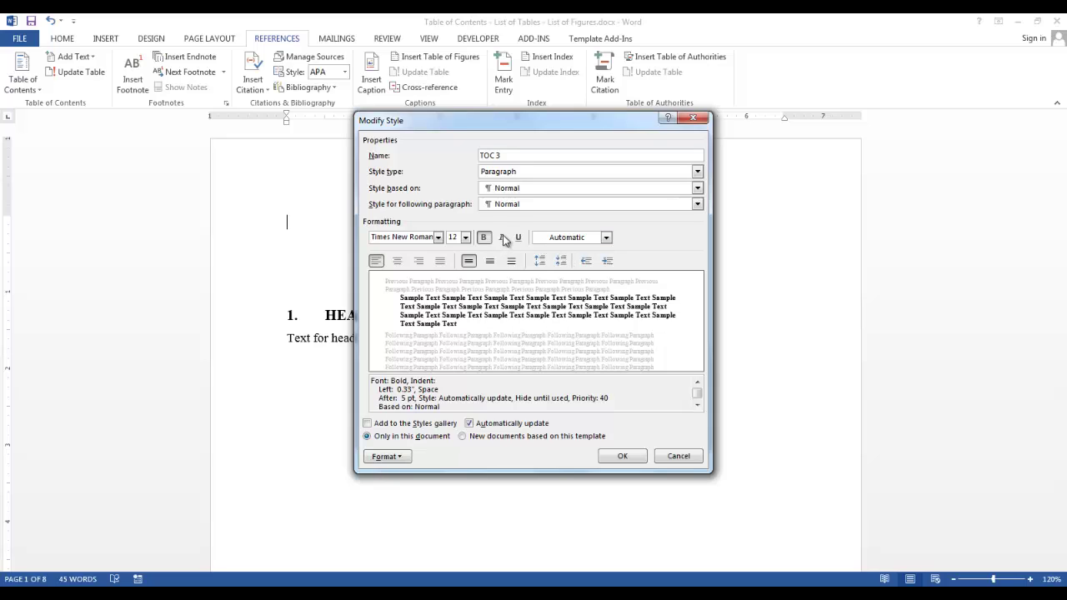
click(502, 239)
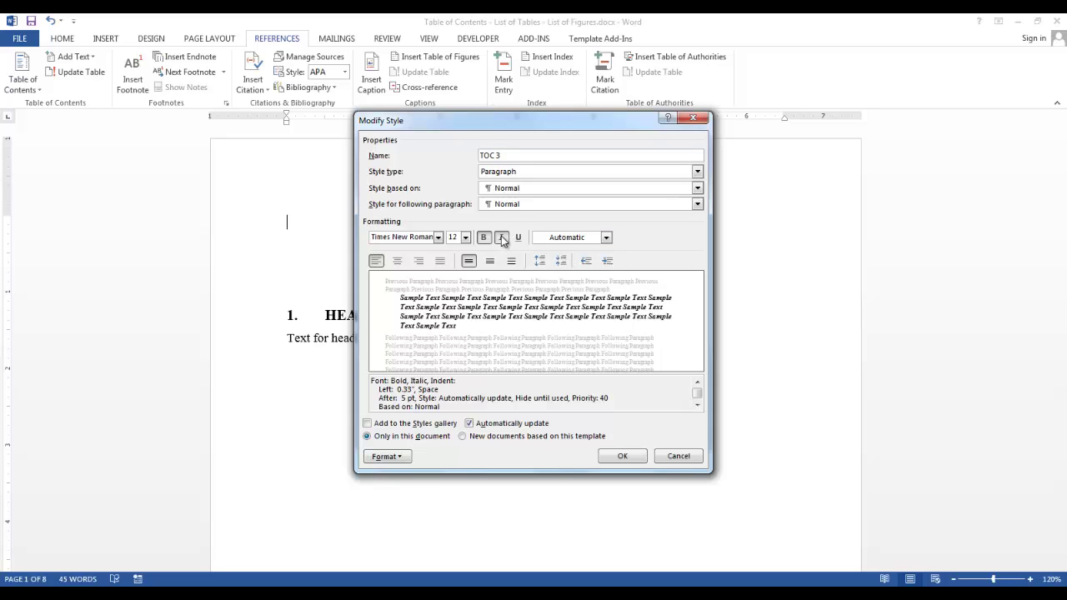
Set the TOC 3 style's left indent to 0" with a 0.5" hanging indent
click(387, 458)
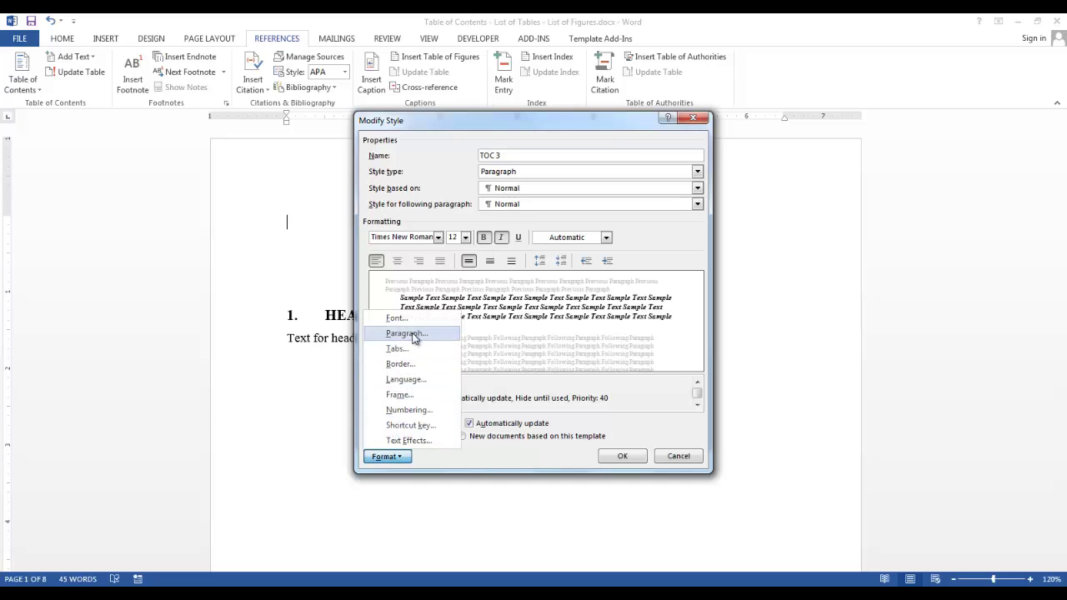
click(412, 334)
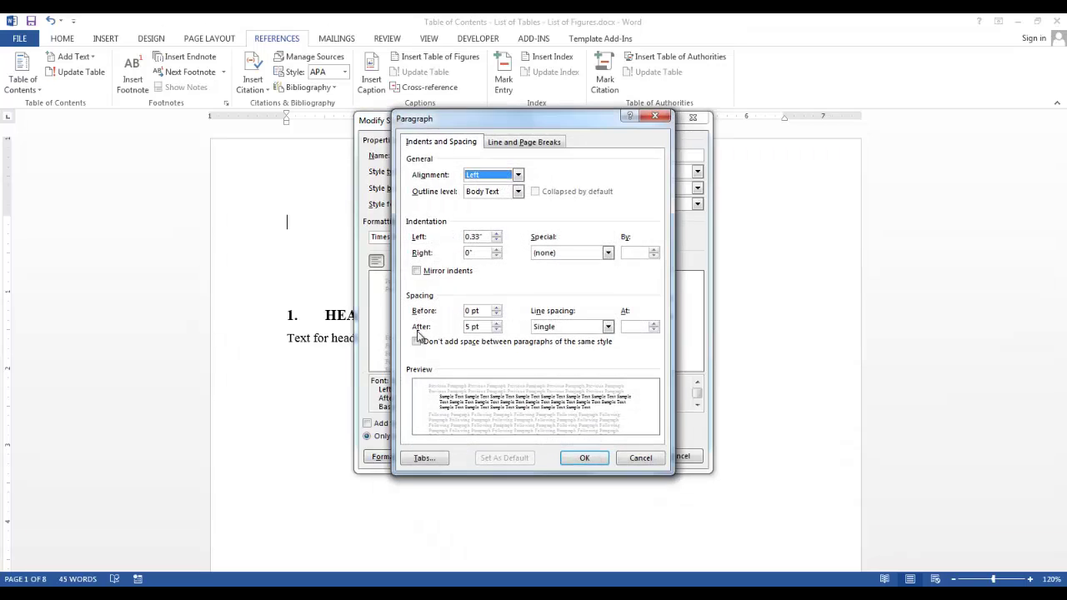
click(498, 241)
click(498, 241)
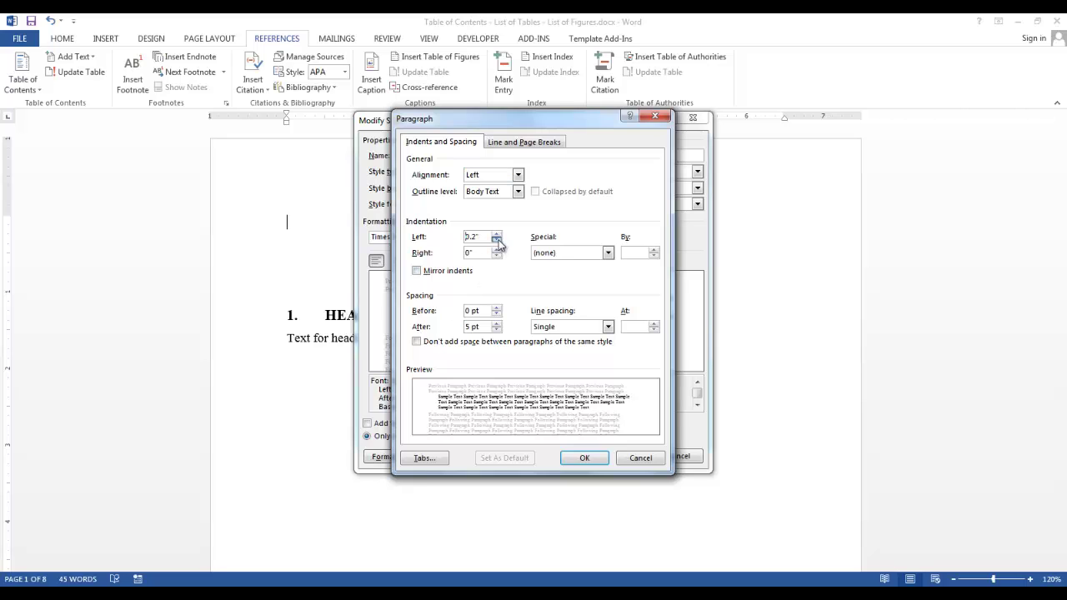
click(497, 240)
click(497, 241)
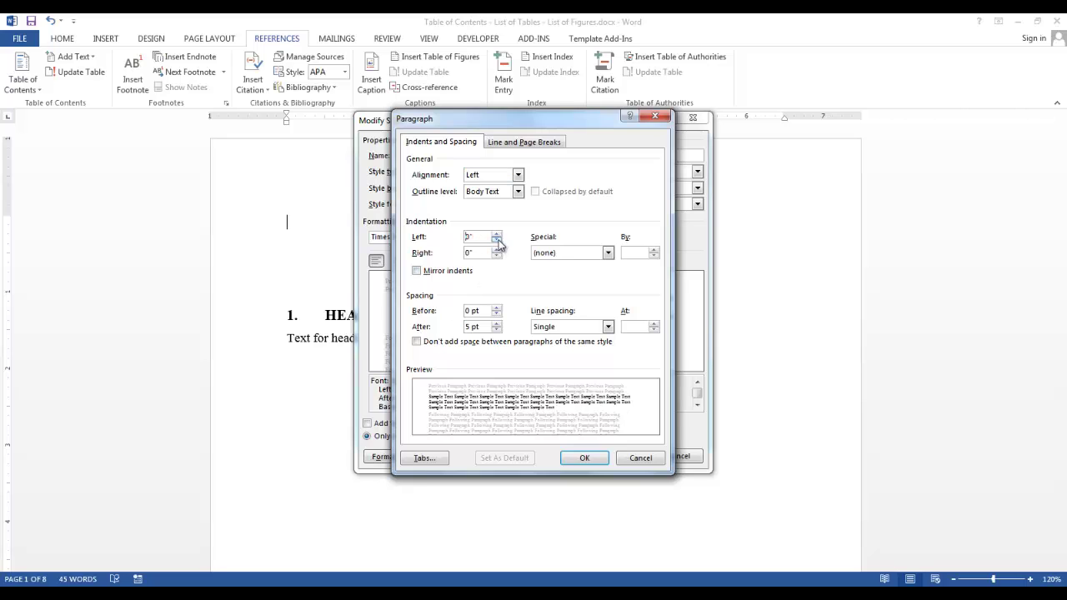
click(608, 253)
click(601, 287)
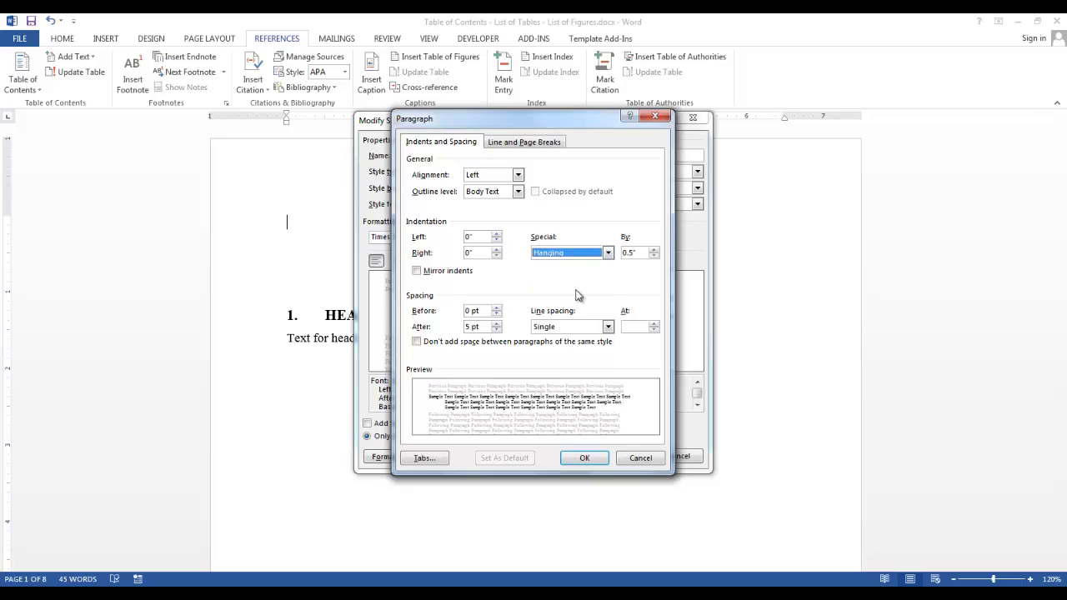
Set the TOC 3 paragraph spacing to 3 pt before and 3 pt after, and accept the style changes
click(468, 311)
drag(468, 312, 457, 312)
text(3)
click(467, 327)
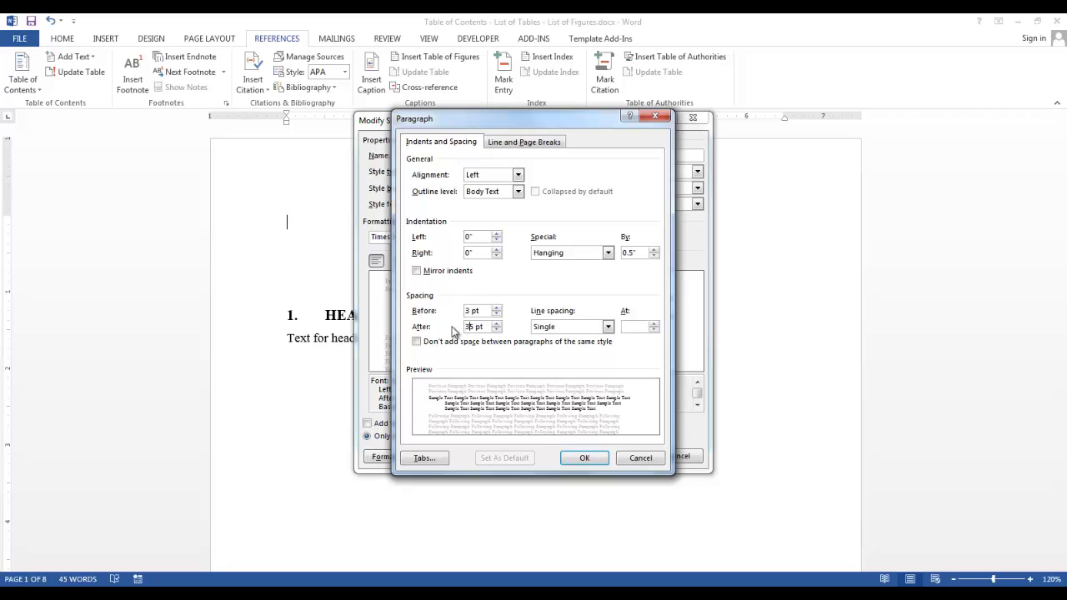
click(584, 457)
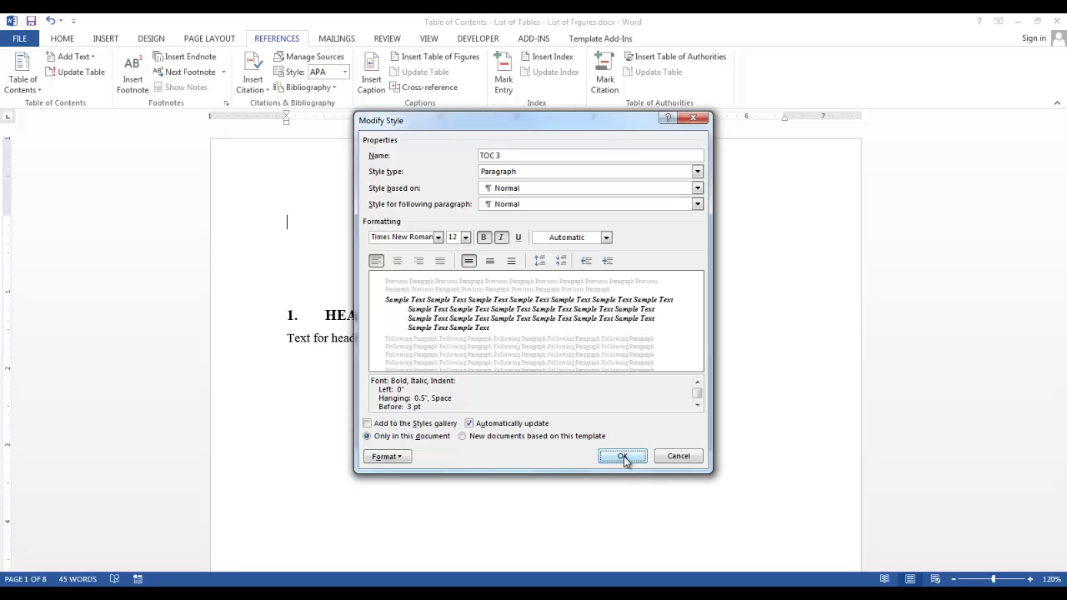
click(622, 457)
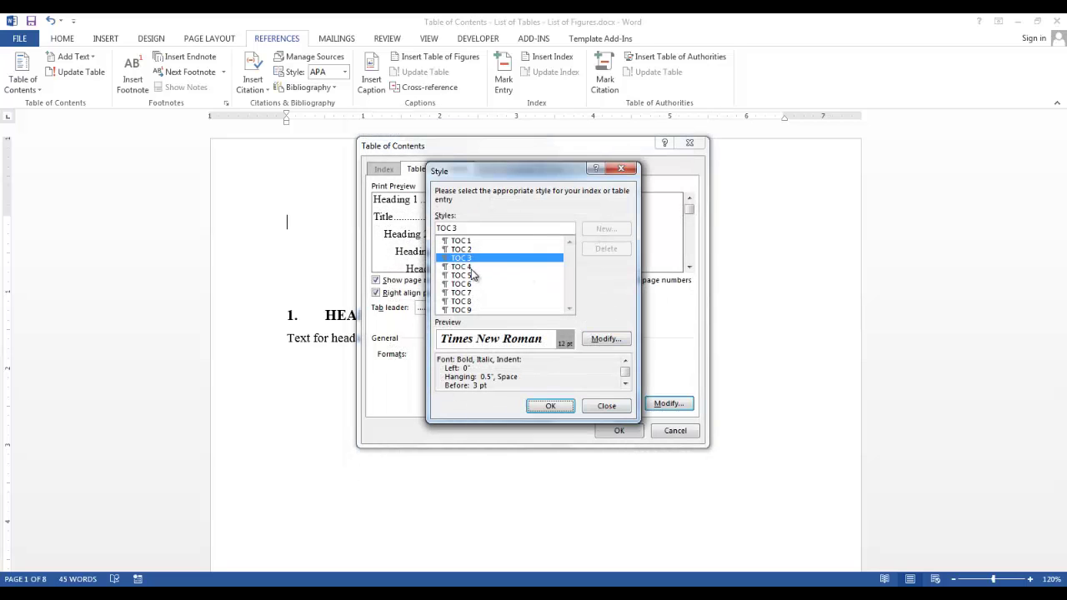
Modify the TOC 4 style to a 0" left indent with a 0.5" hanging indent
click(462, 267)
click(608, 339)
click(387, 457)
click(393, 335)
click(496, 241)
click(608, 252)
click(558, 280)
Set the TOC 4 paragraph spacing to 3 pt before and 3 pt after, and accept all TOC style modifications
double_click(467, 311)
text(3)
double_click(467, 327)
text(3)
click(583, 458)
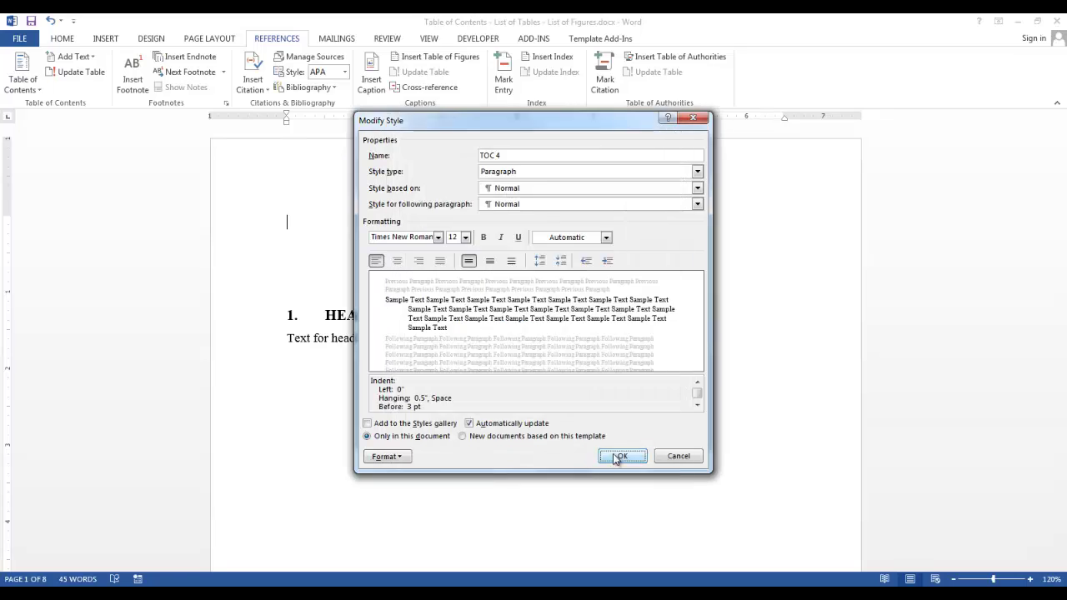
click(620, 457)
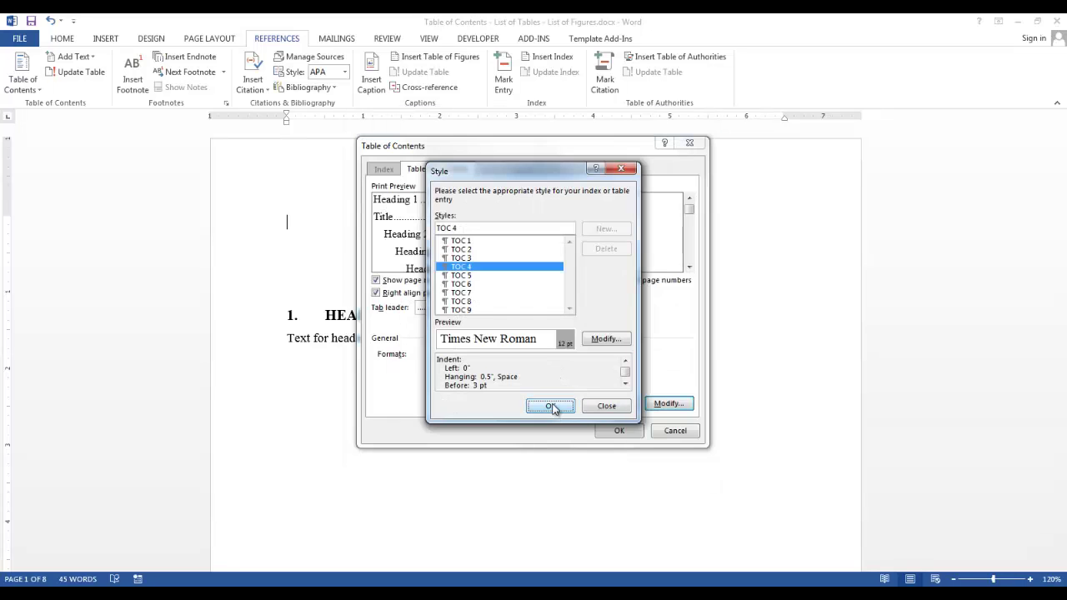
click(552, 406)
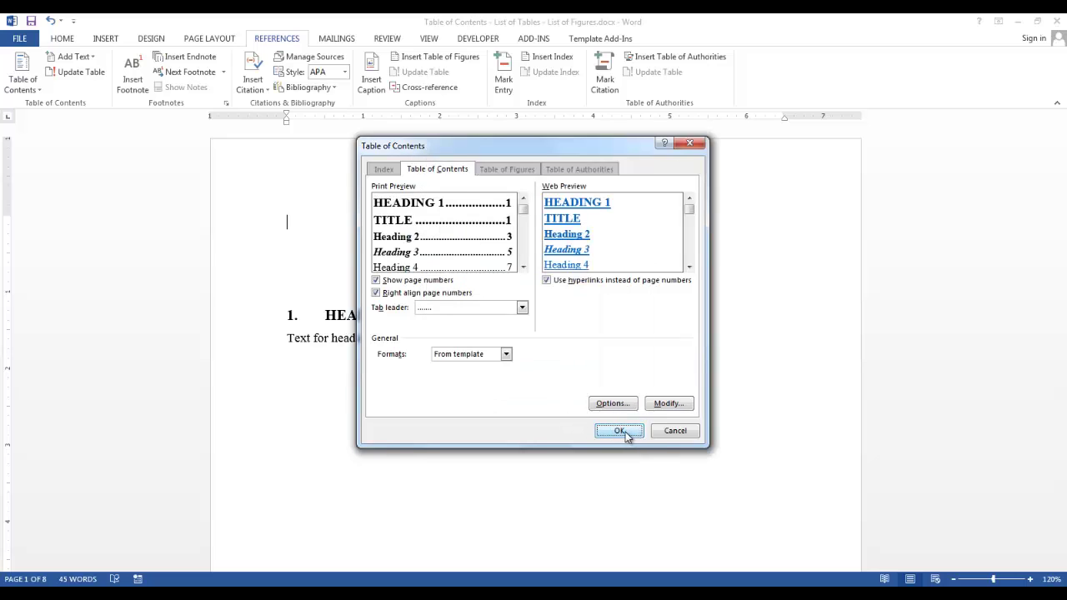
Insert the customized table of contents at the start of the document and add a blank line below it
click(619, 431)
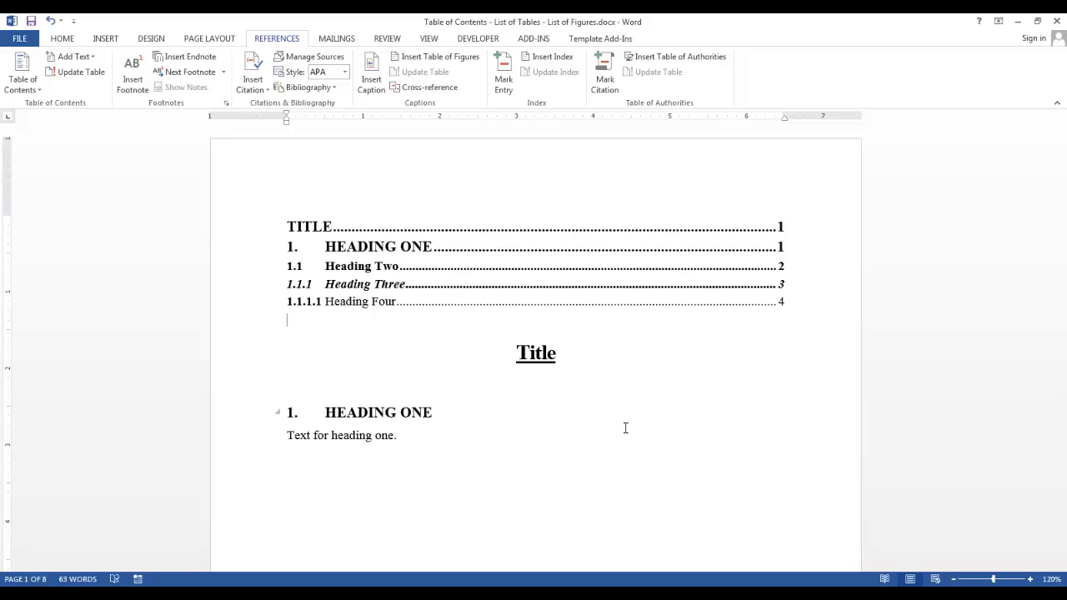
click(809, 302)
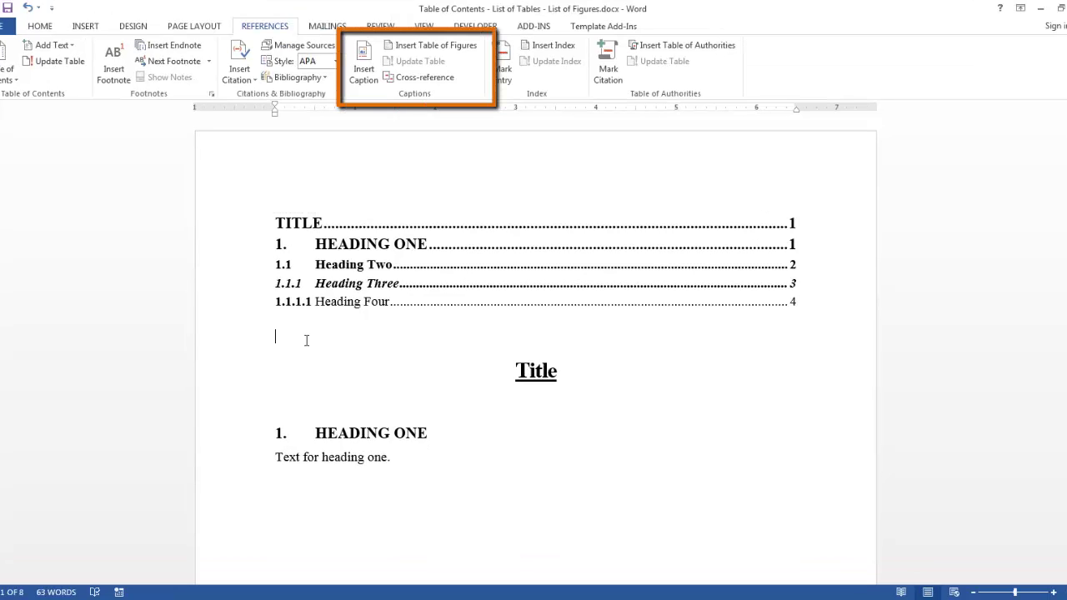
Insert a table of figures below the table of contents using the Table caption label
click(464, 47)
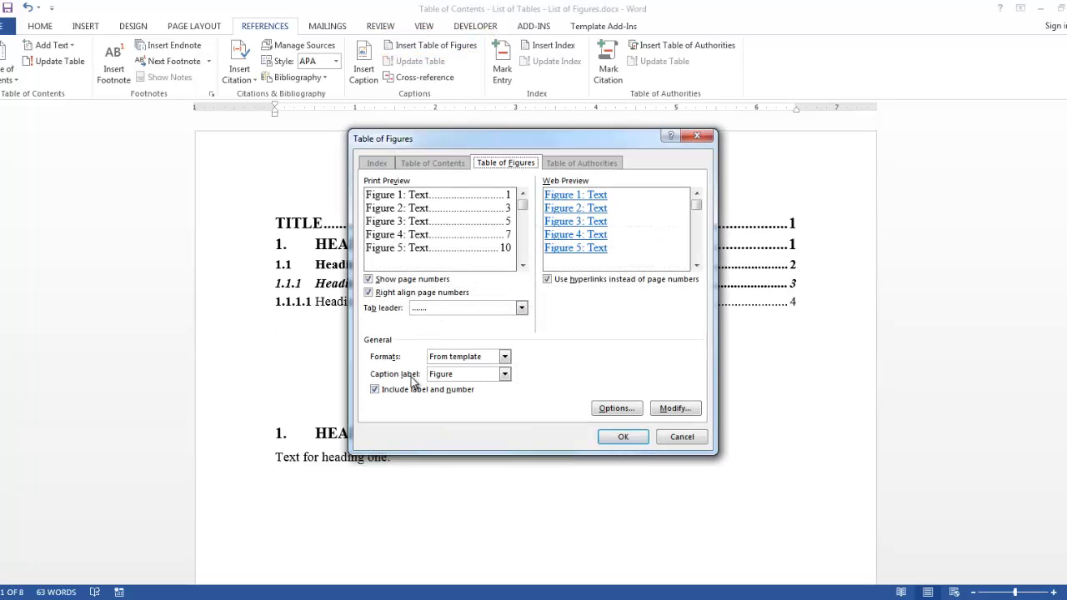
click(504, 374)
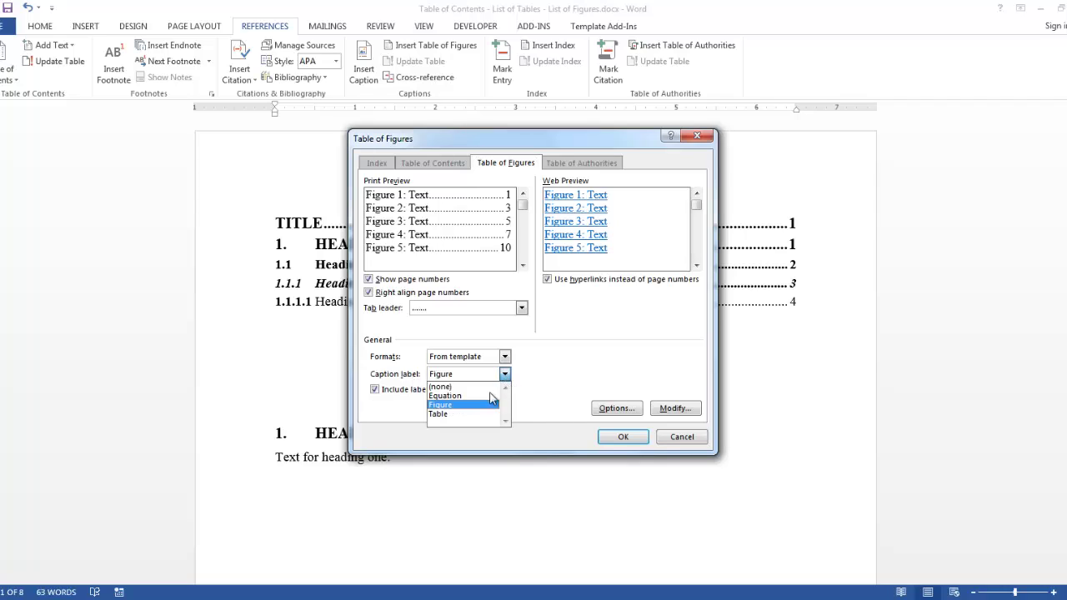
click(474, 414)
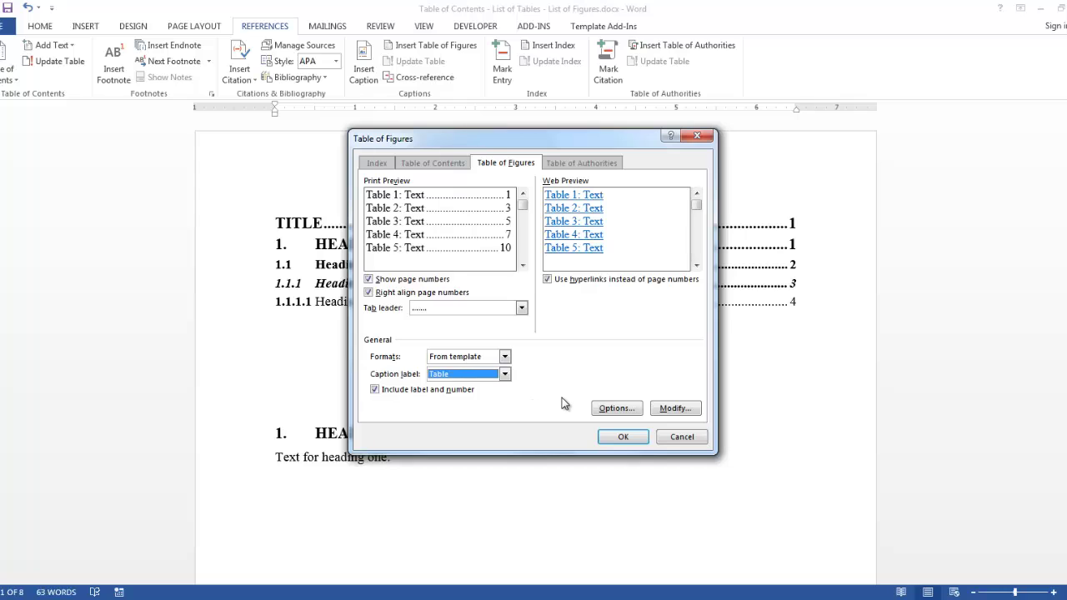
click(624, 437)
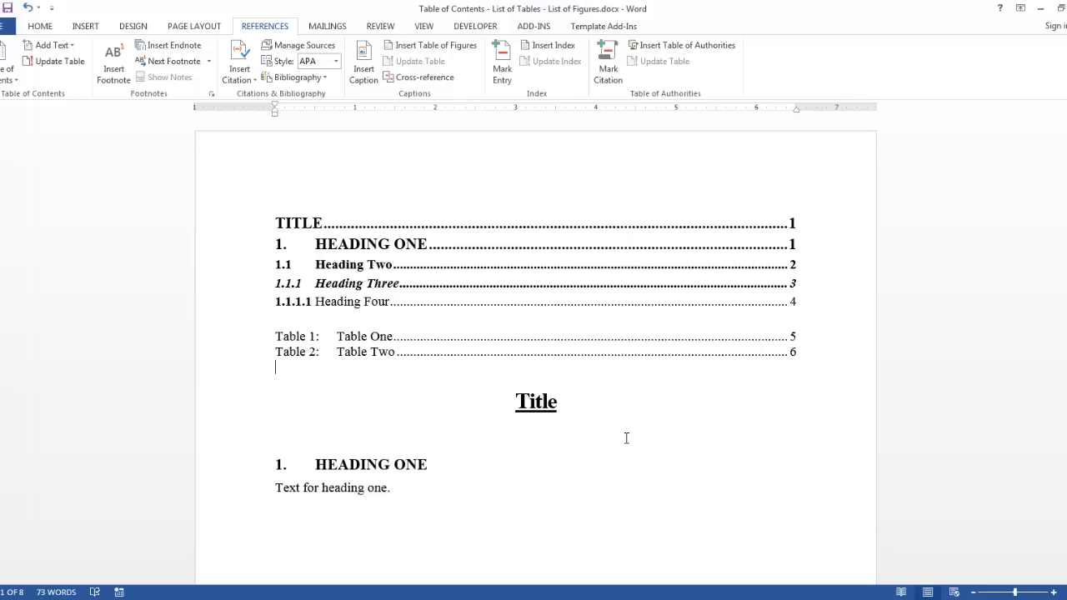
Add a blank line below the list of tables and insert a table of figures with the Figure caption label
key(Return)
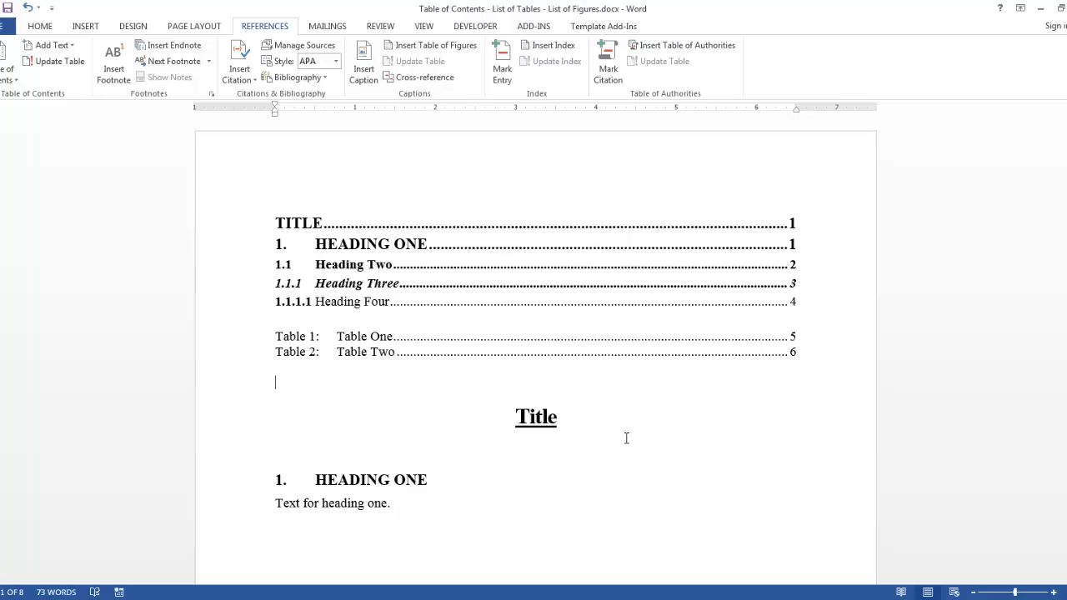
click(475, 52)
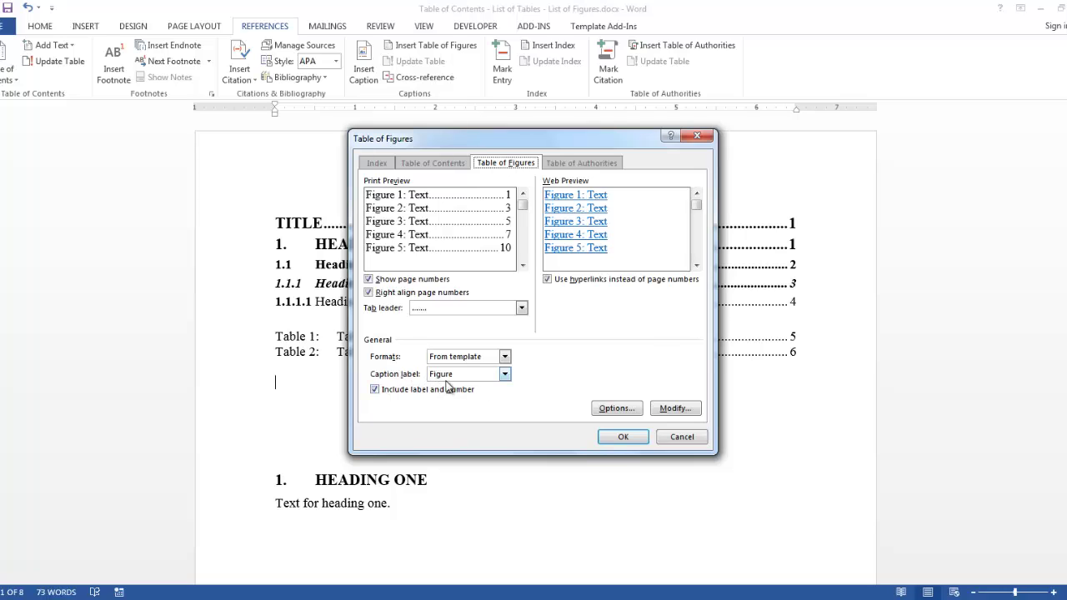
click(623, 437)
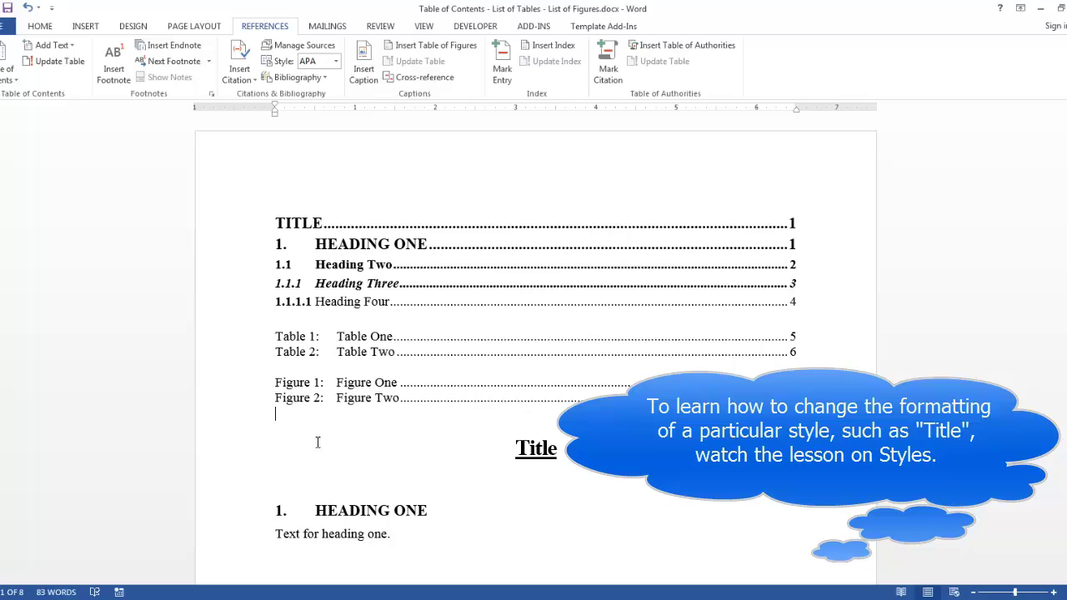
Add a line above the table of contents, apply the Title style to it and enter the heading "Table of Contents"
click(278, 220)
key(Return)
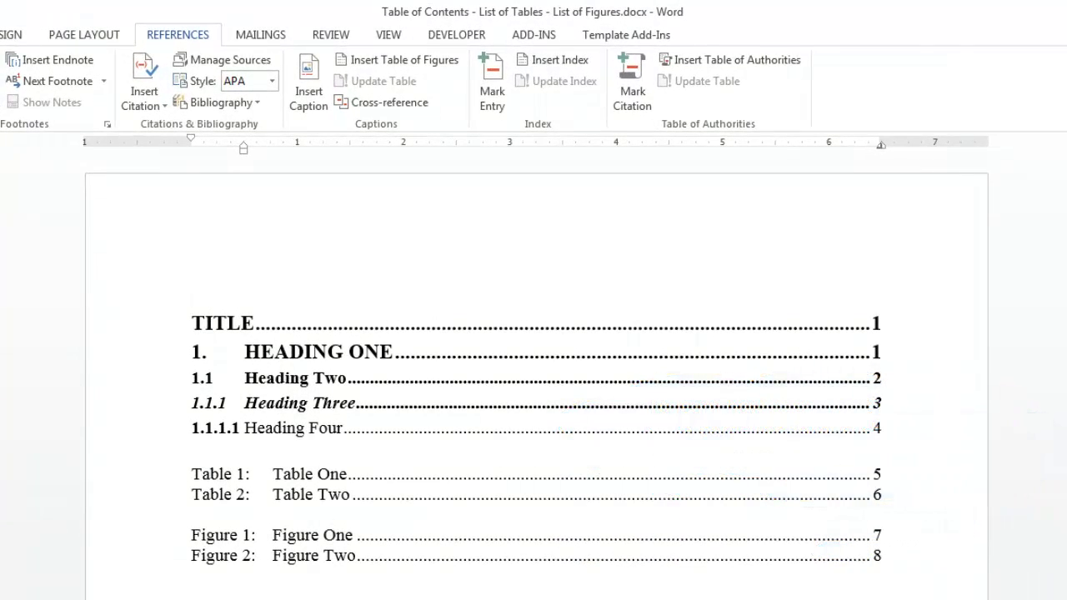
click(2, 35)
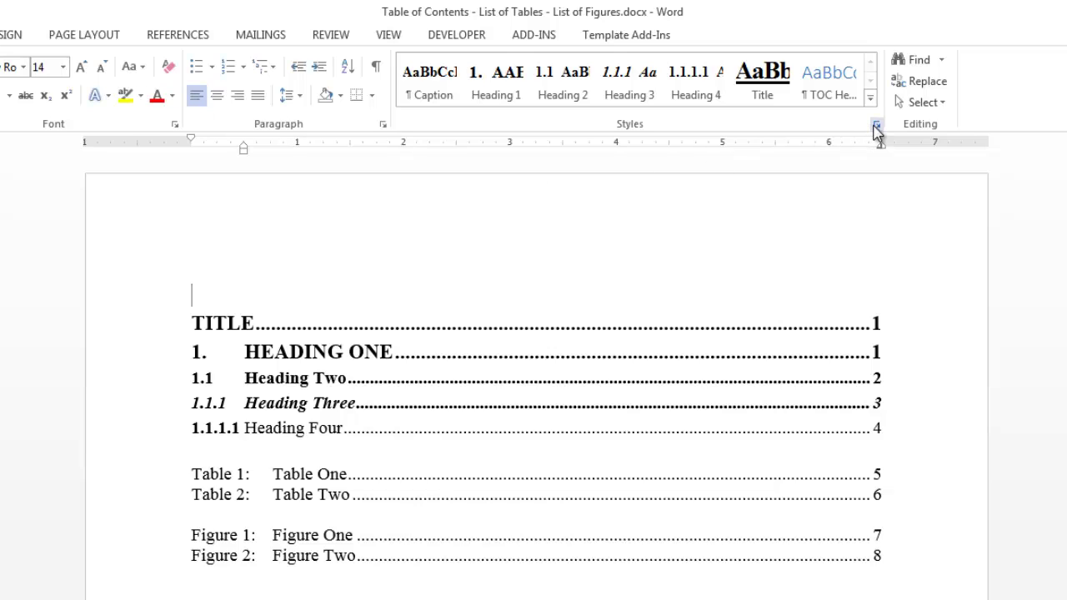
click(766, 90)
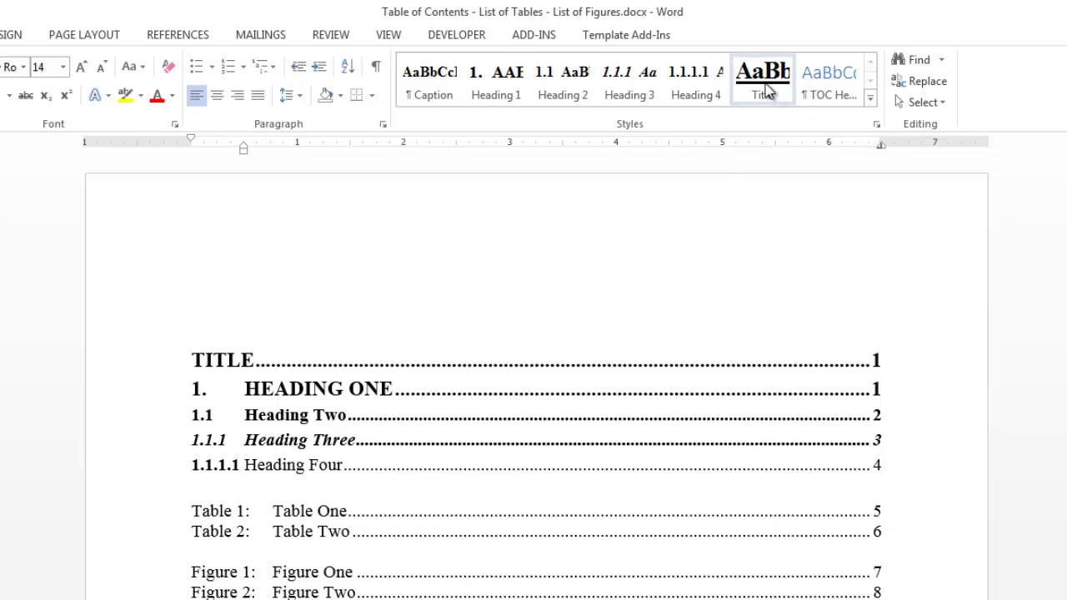
click(767, 90)
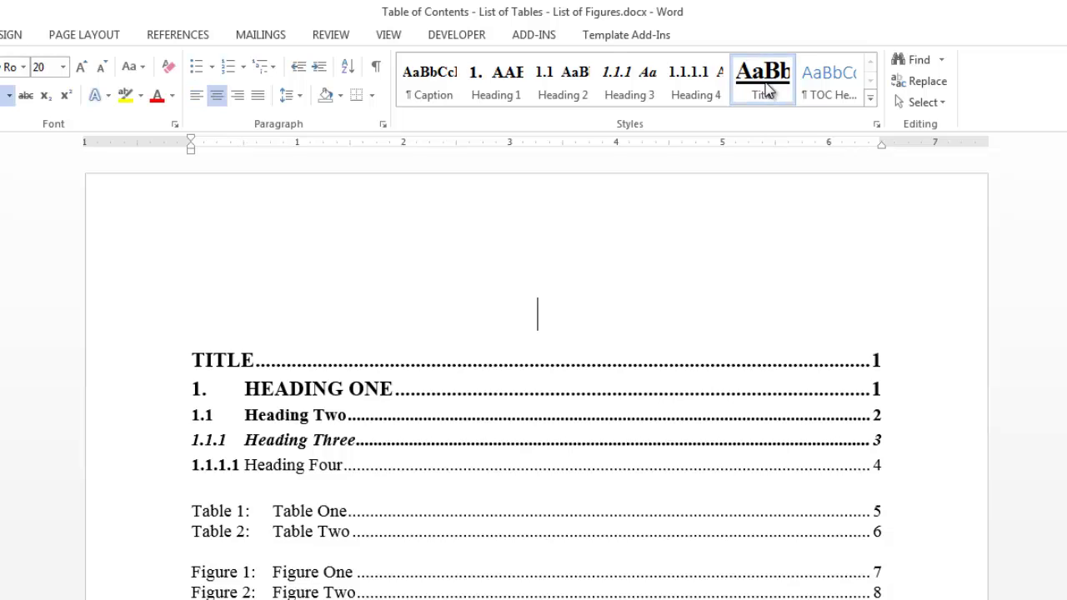
text(Table of )
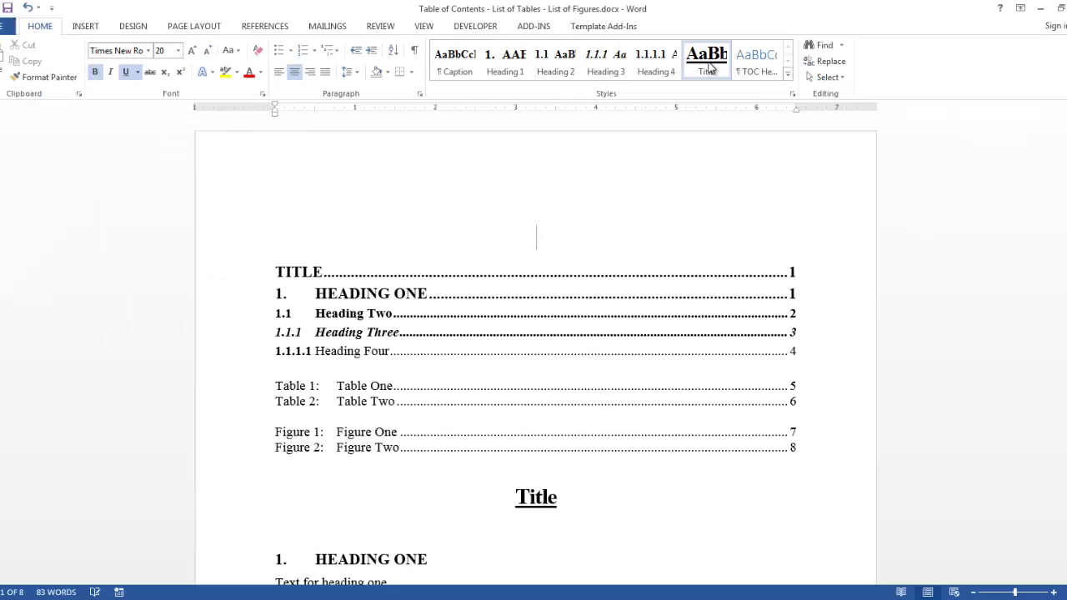
text(Contents)
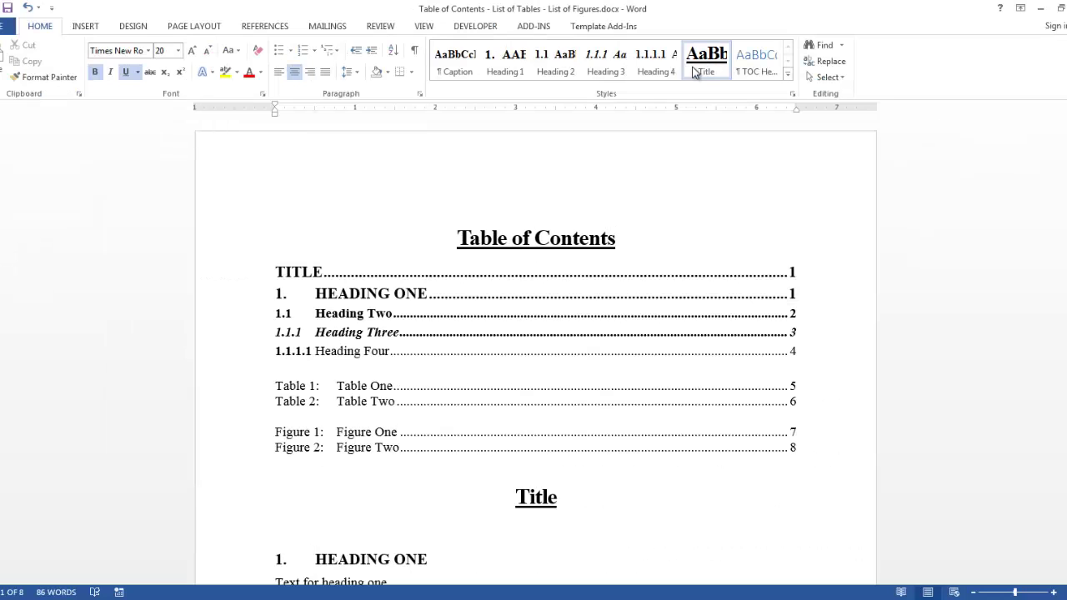
Add the heading "List of Tables" in the Title style above the table entries
click(283, 371)
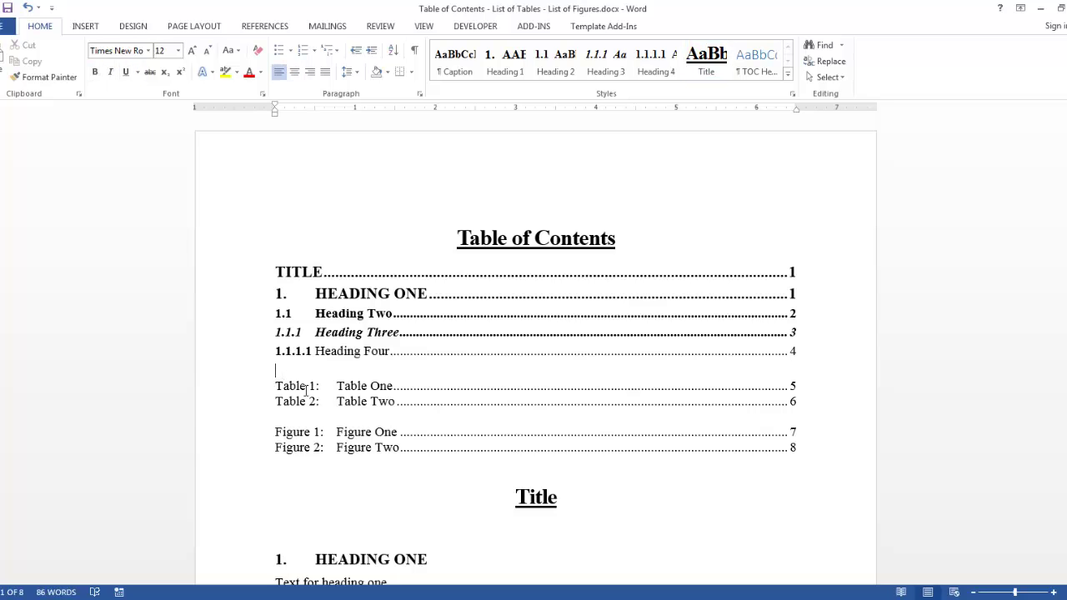
key(Return)
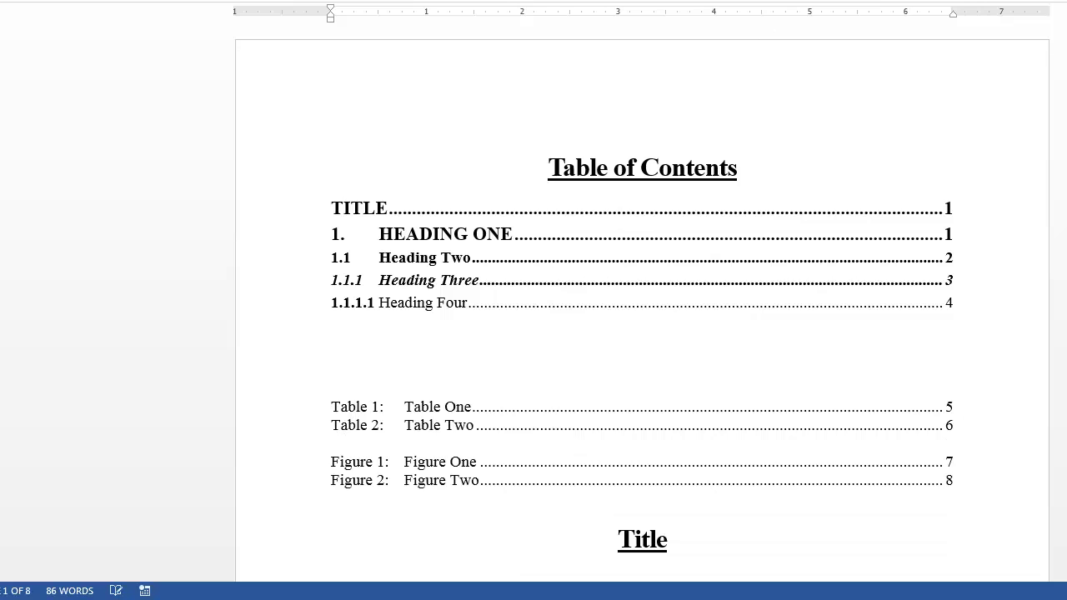
text(List of Tables)
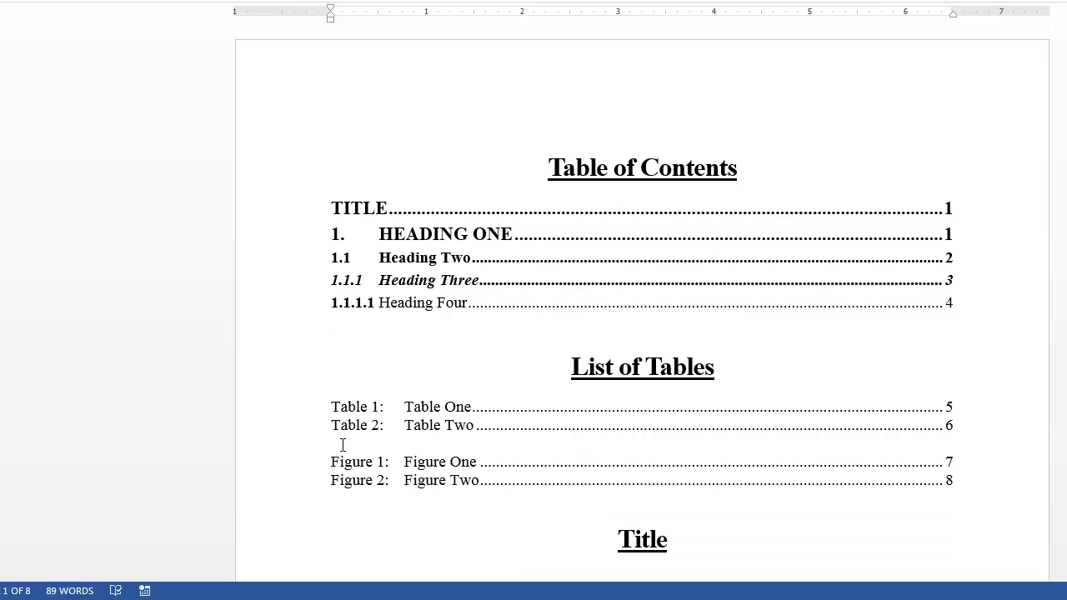
Add the heading "List of Figures" in the Title style above the figure entries
click(344, 446)
key(Return)
text(List of Figures)
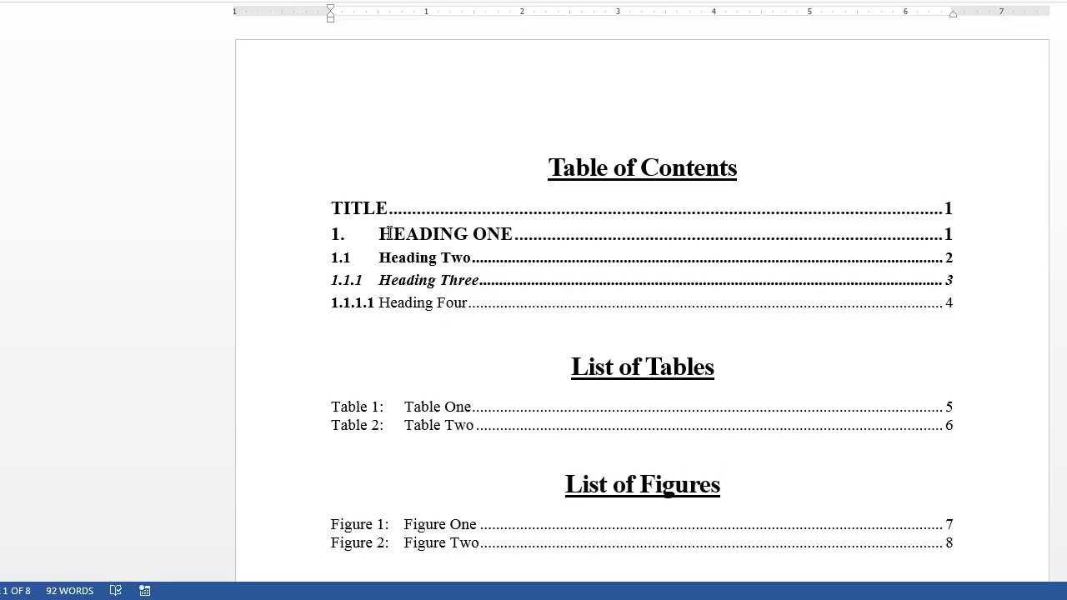
Update the entire table of contents to include the new headings
click(390, 233)
right_click(389, 233)
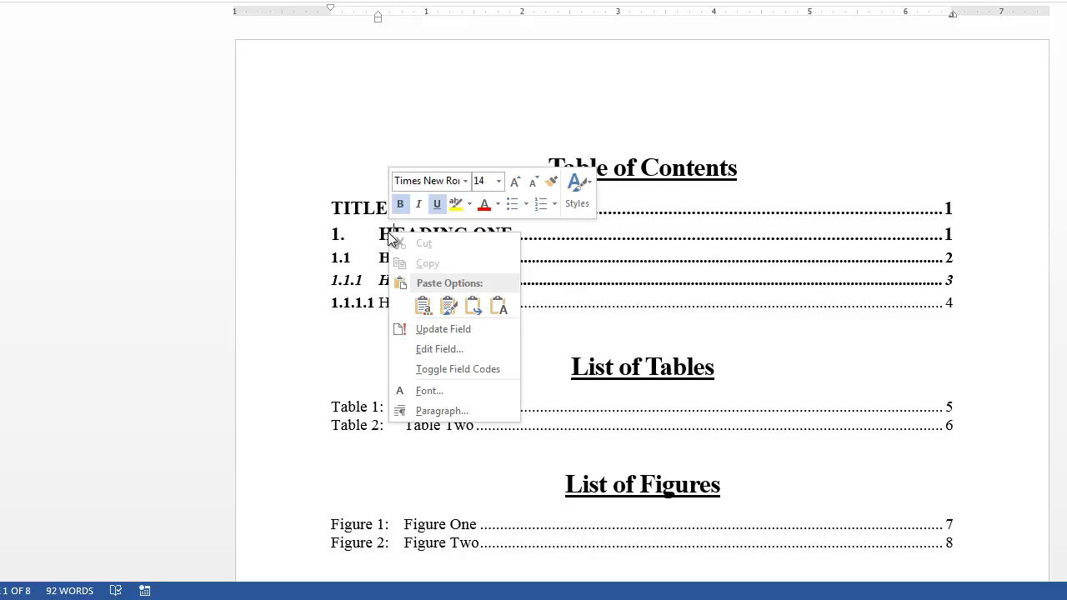
click(433, 328)
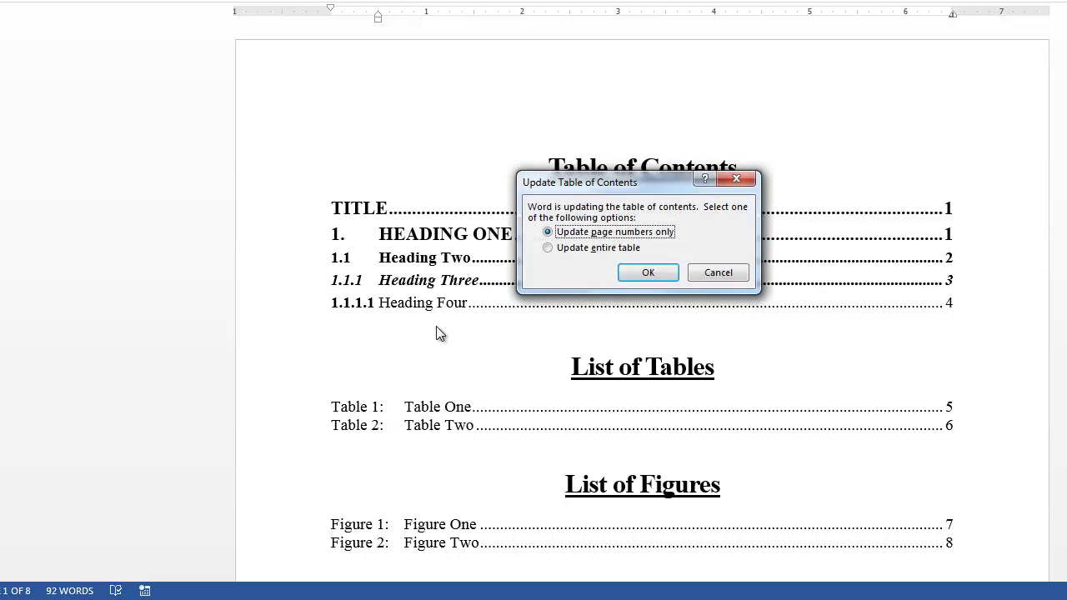
click(574, 250)
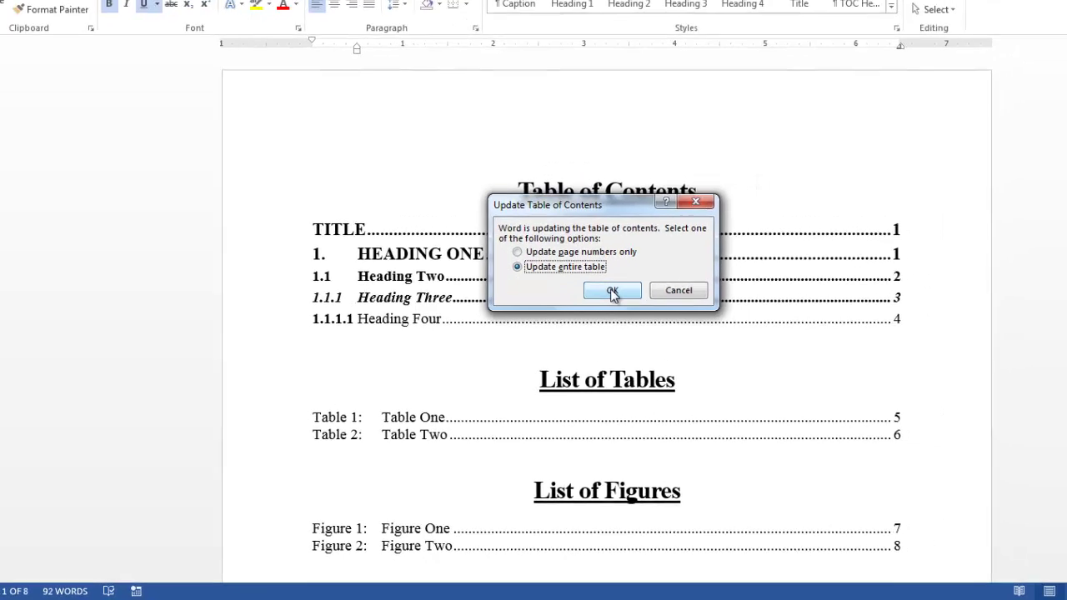
click(648, 274)
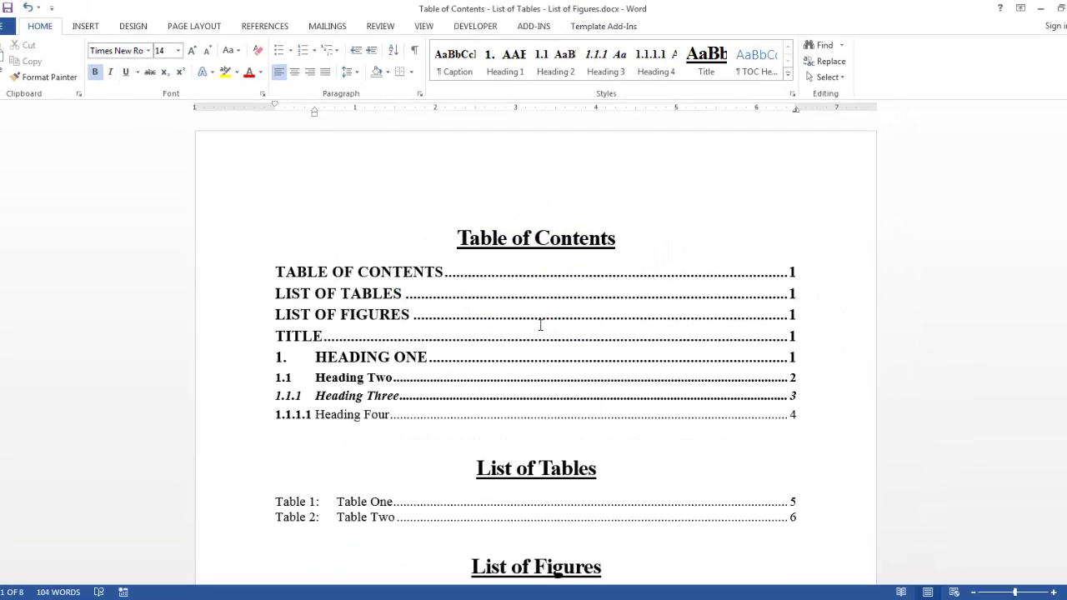